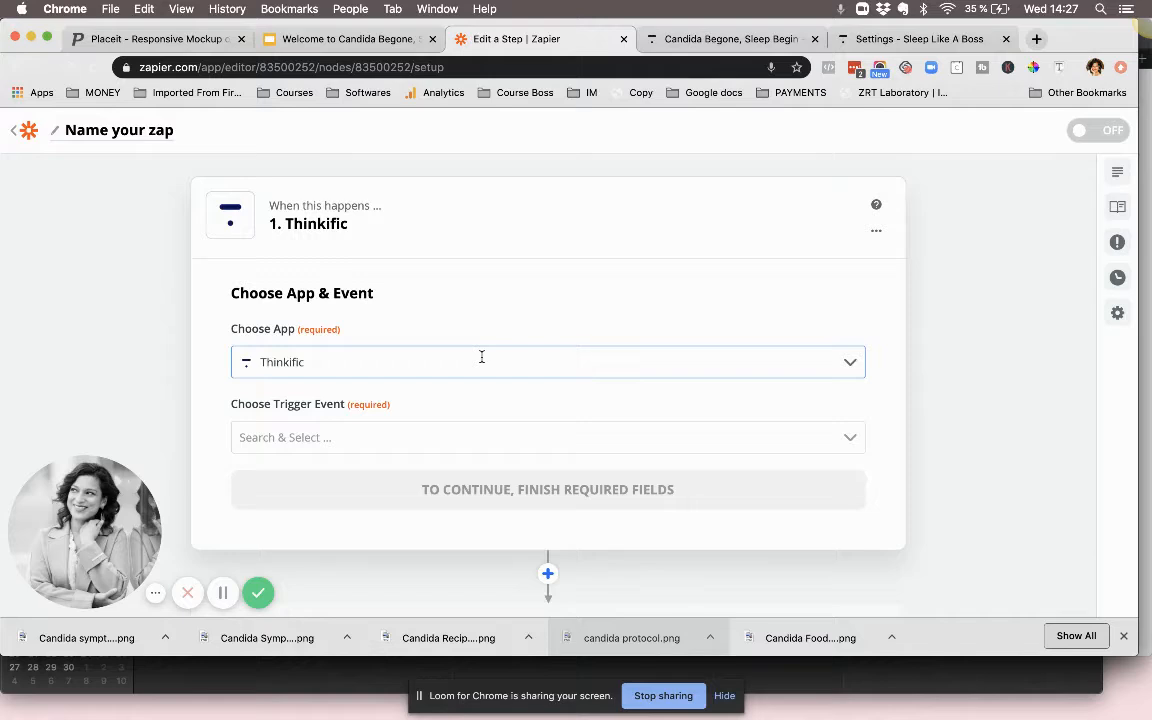
Step: Set the trigger app to Thinkific with the New Full Enrollment event and continue to the account choice
click(481, 362)
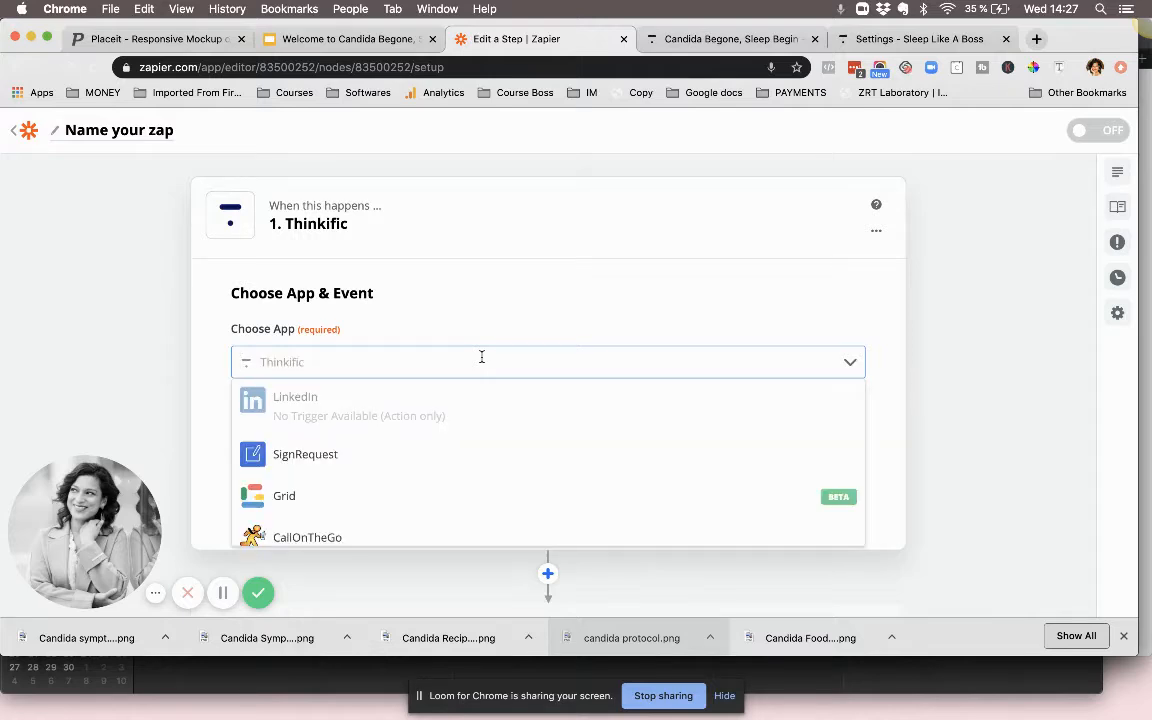
text(think)
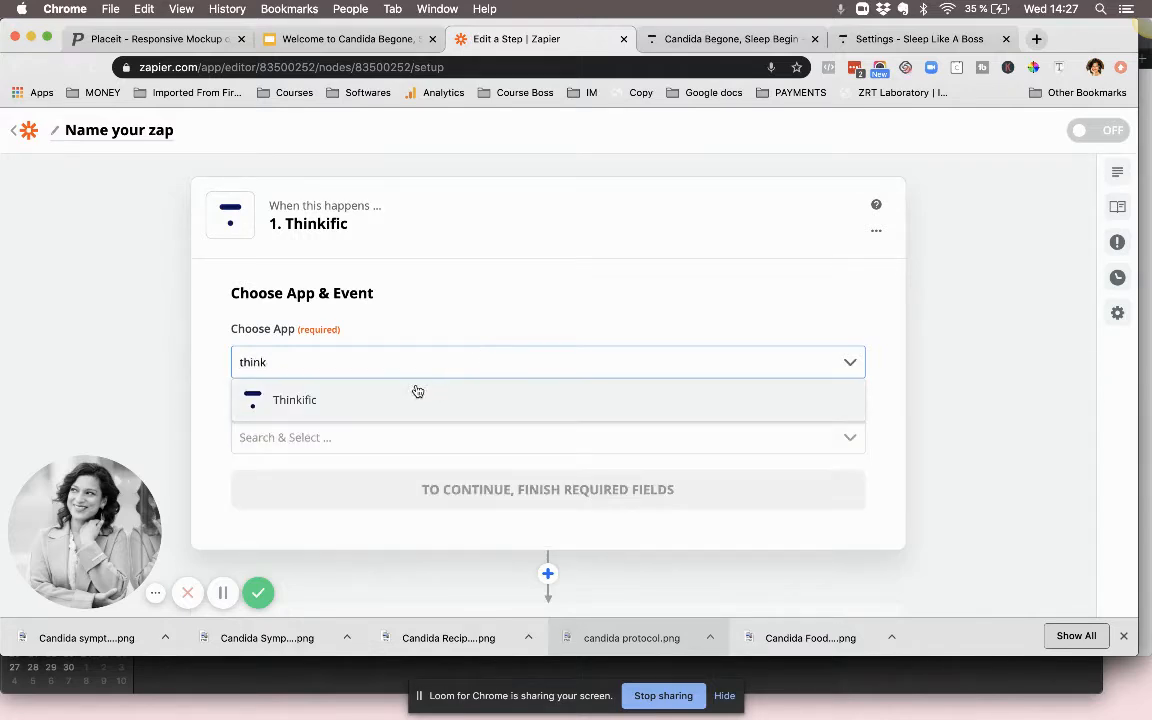
click(418, 391)
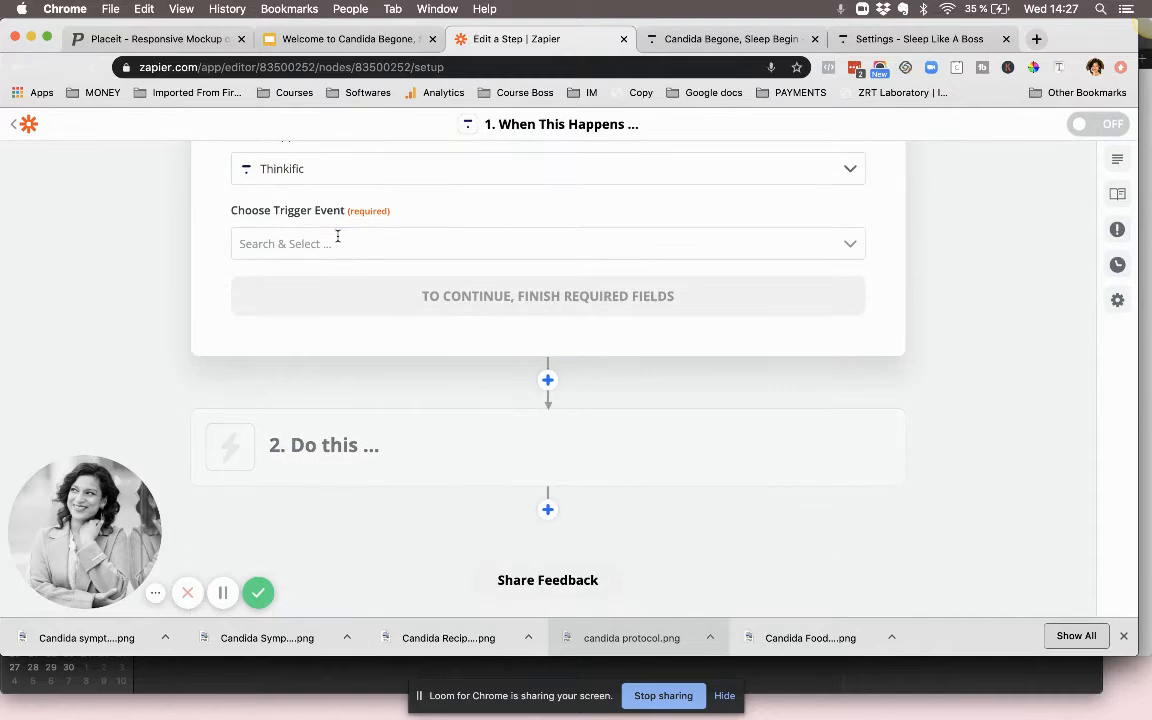
click(337, 240)
click(329, 397)
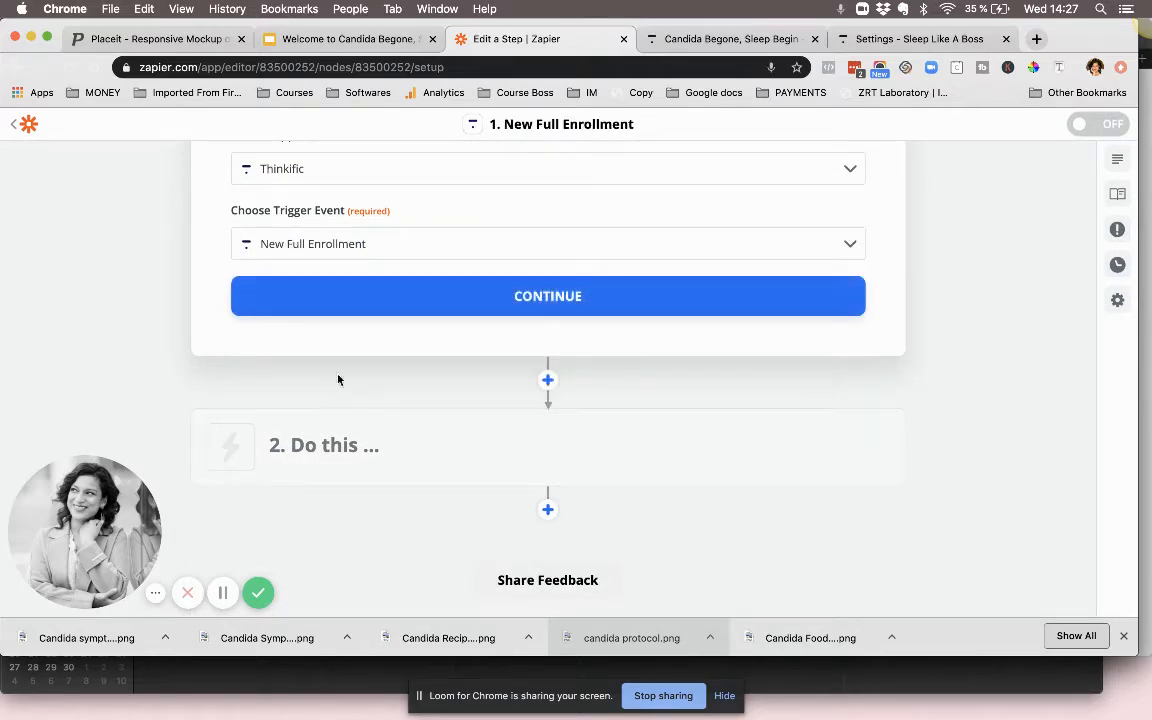
click(449, 293)
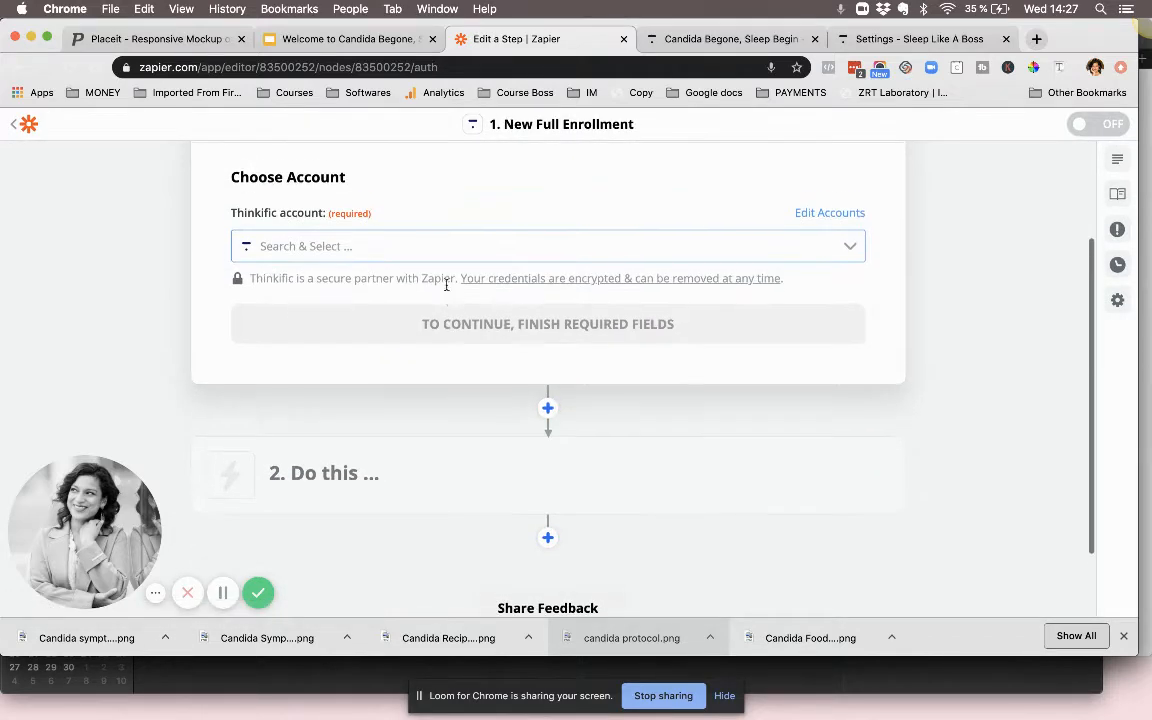
Step: Select the Thinkific April 2020 account for the trigger and continue to the enrollment settings
click(437, 243)
click(406, 275)
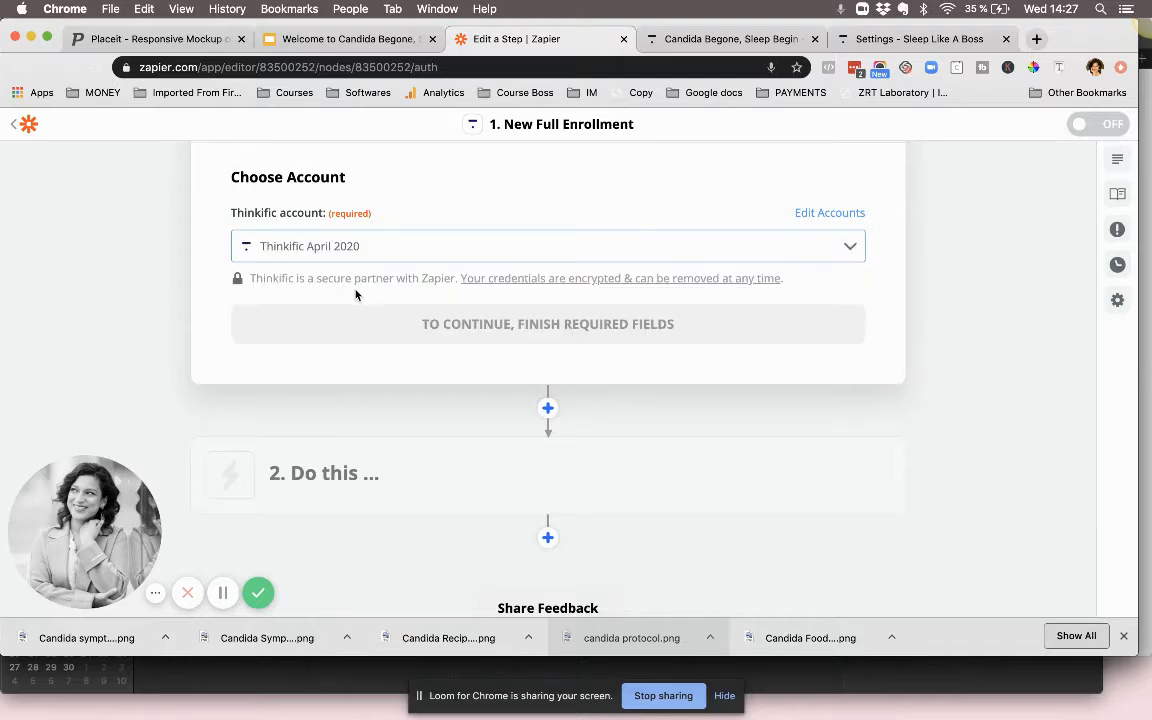
click(516, 330)
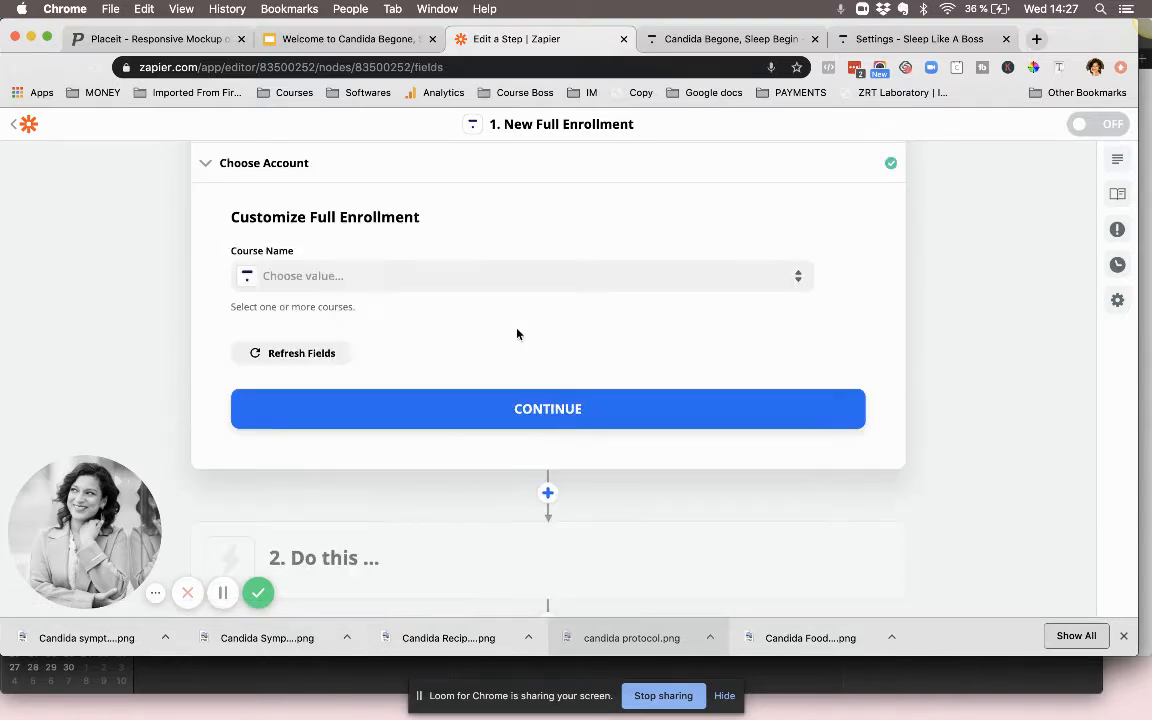
Step: Limit the enrollment trigger to the course Candida Begone, Sleep Begin and continue to the data test
click(511, 280)
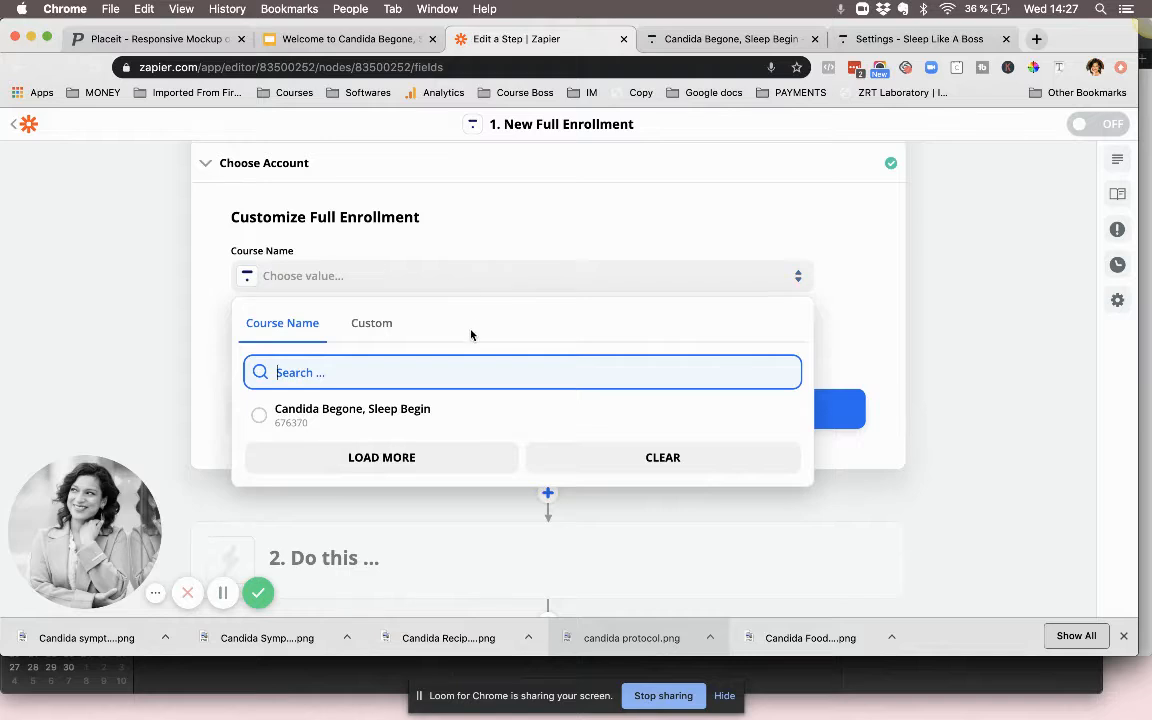
click(410, 415)
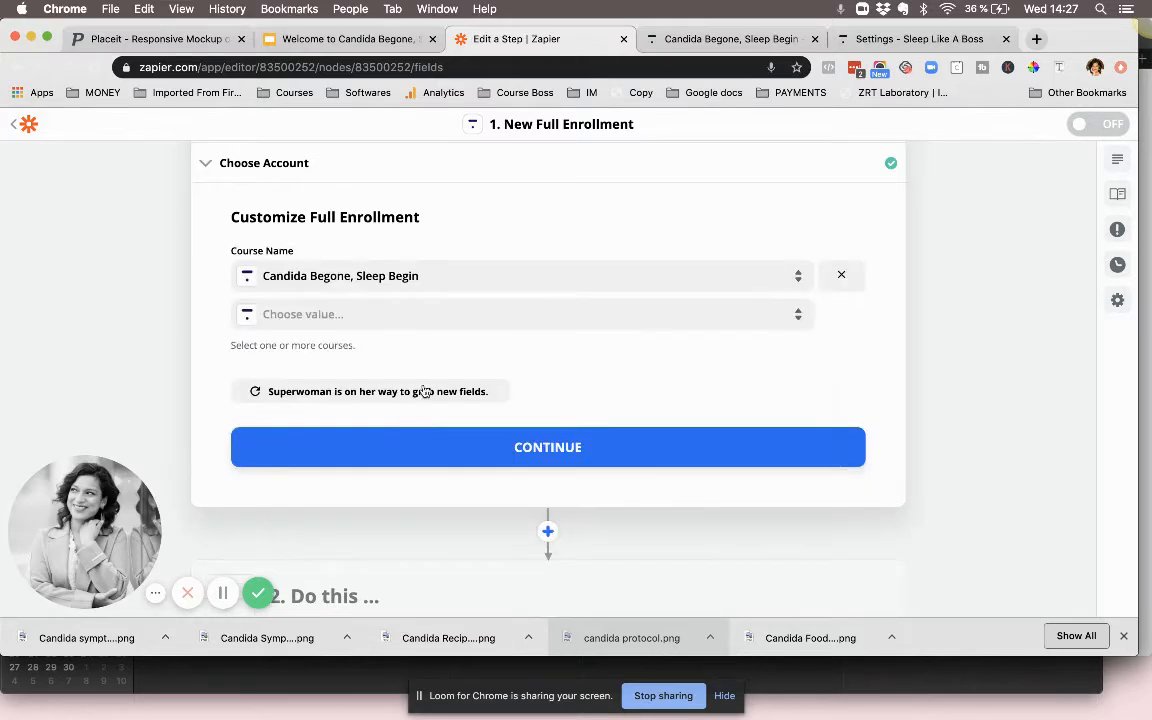
scroll(607, 362, down, 1)
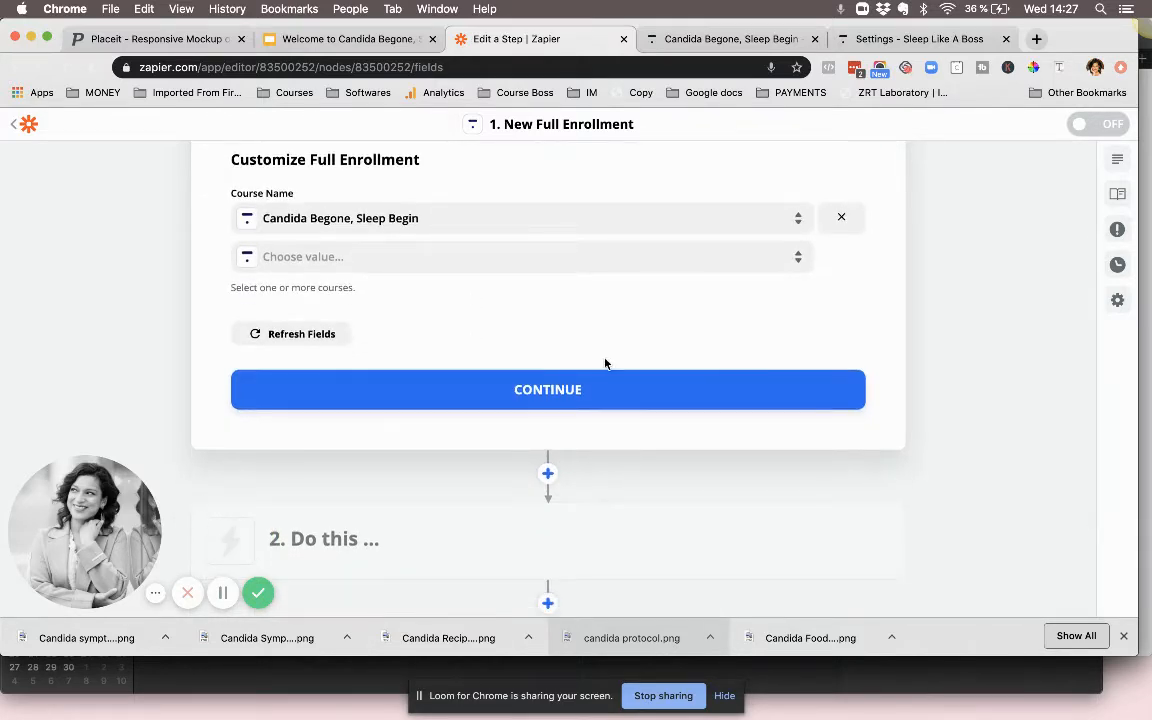
click(537, 394)
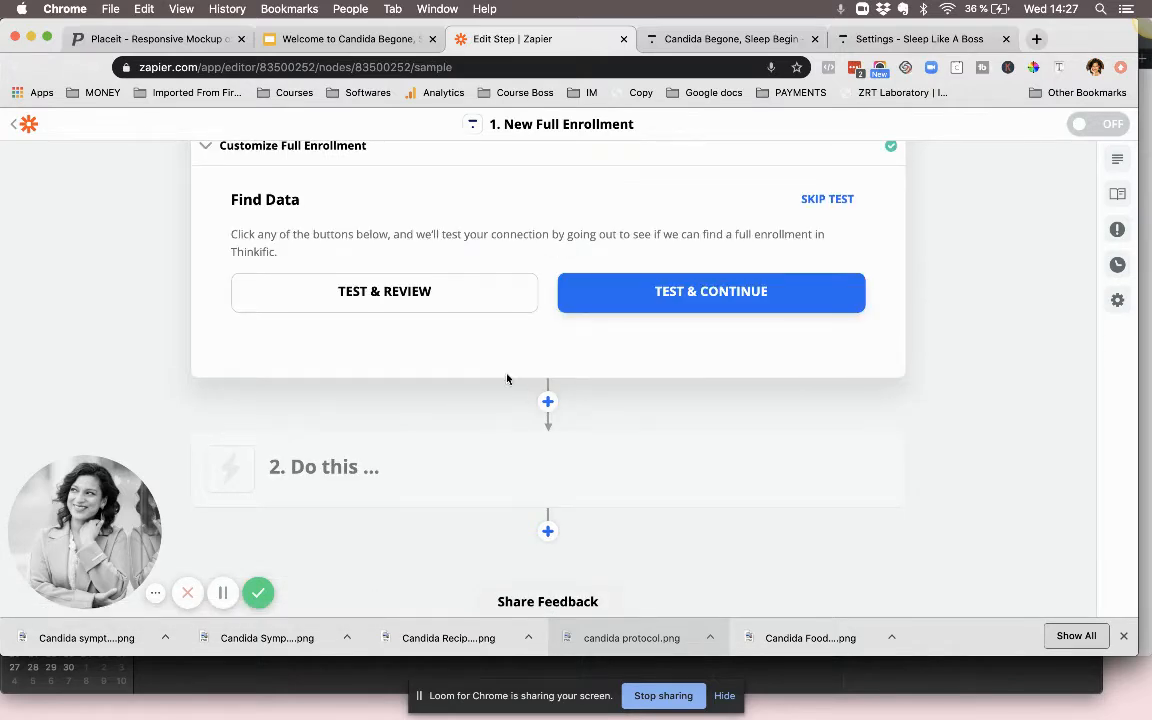
Step: Try to test the Thinkific connection and review a sample full enrollment
scroll(504, 371, up, 1)
scroll(500, 362, up, 1)
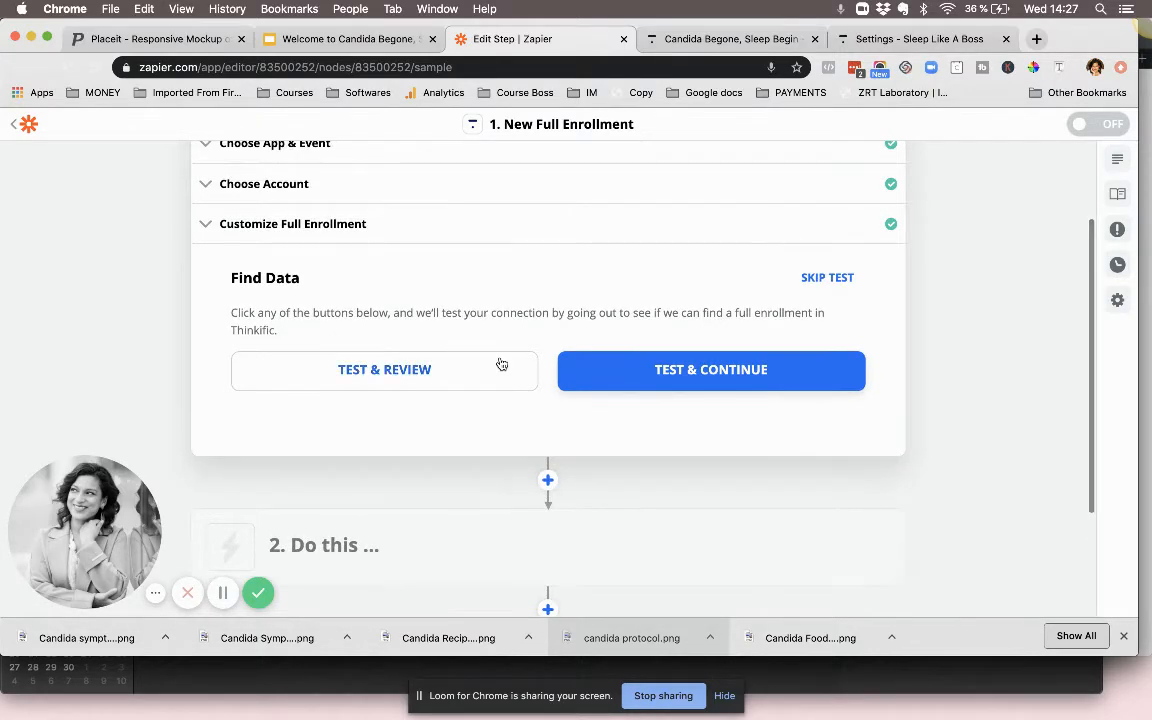
click(432, 376)
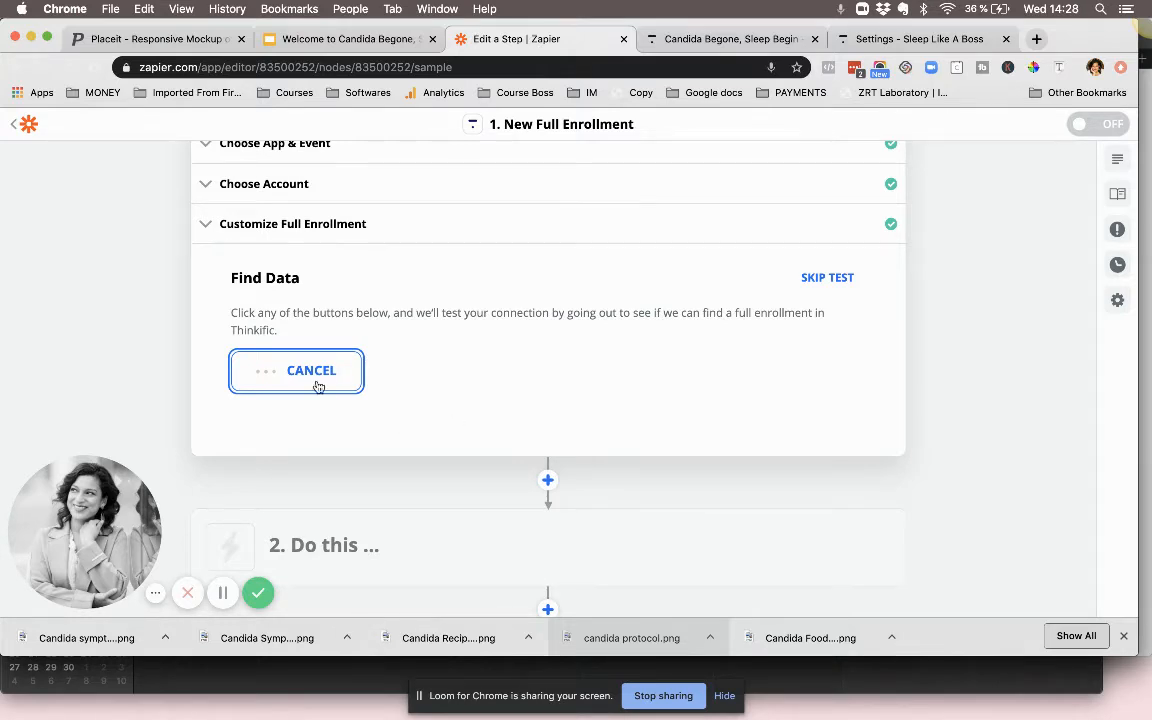
scroll(318, 386, down, 2)
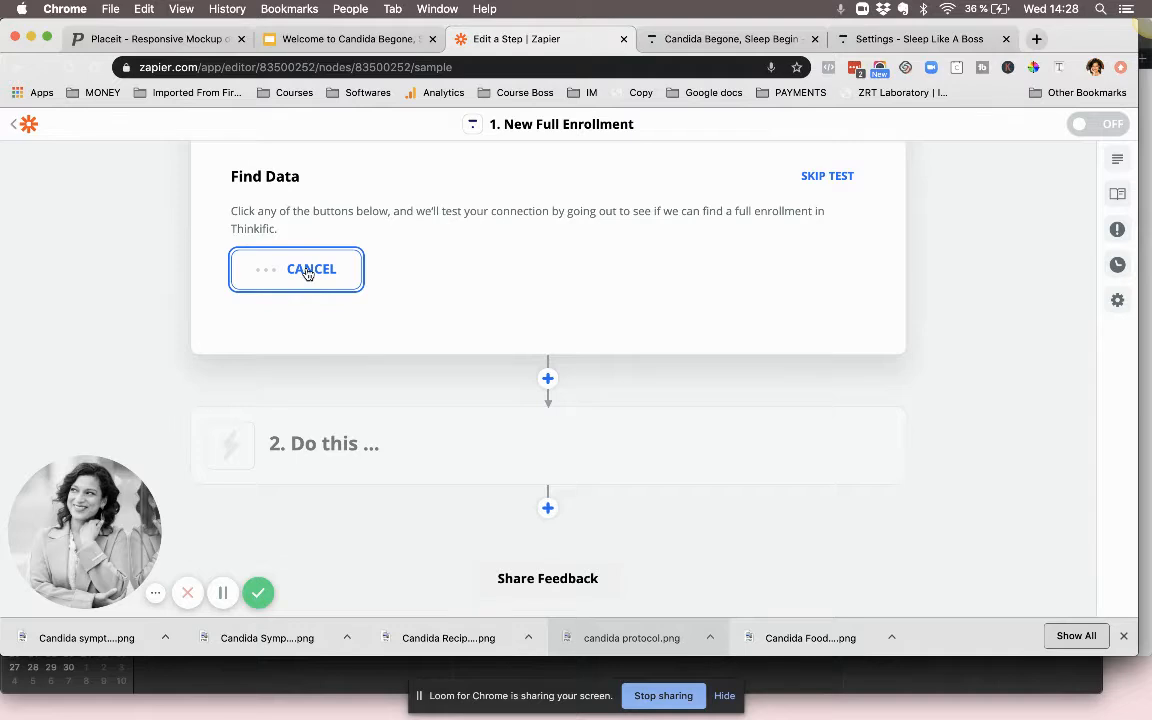
scroll(307, 270, up, 1)
scroll(783, 227, up, 1)
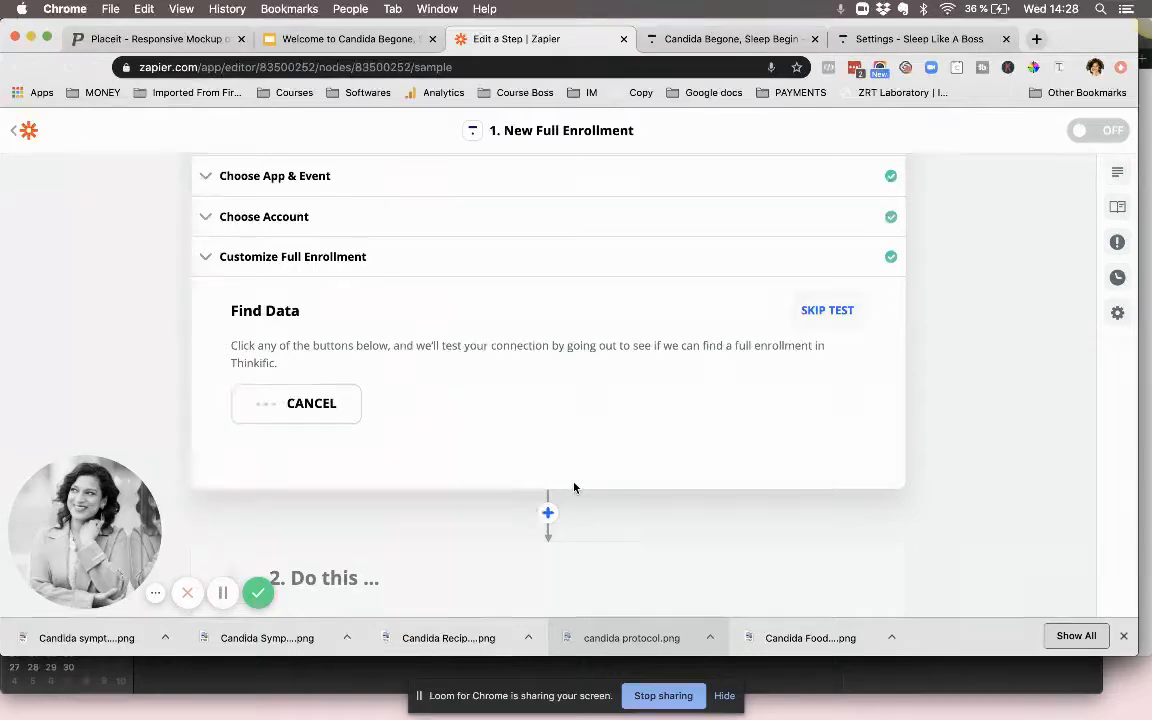
Step: Open the zap's second step and choose Flodesk as its action app
scroll(516, 433, down, 3)
click(515, 407)
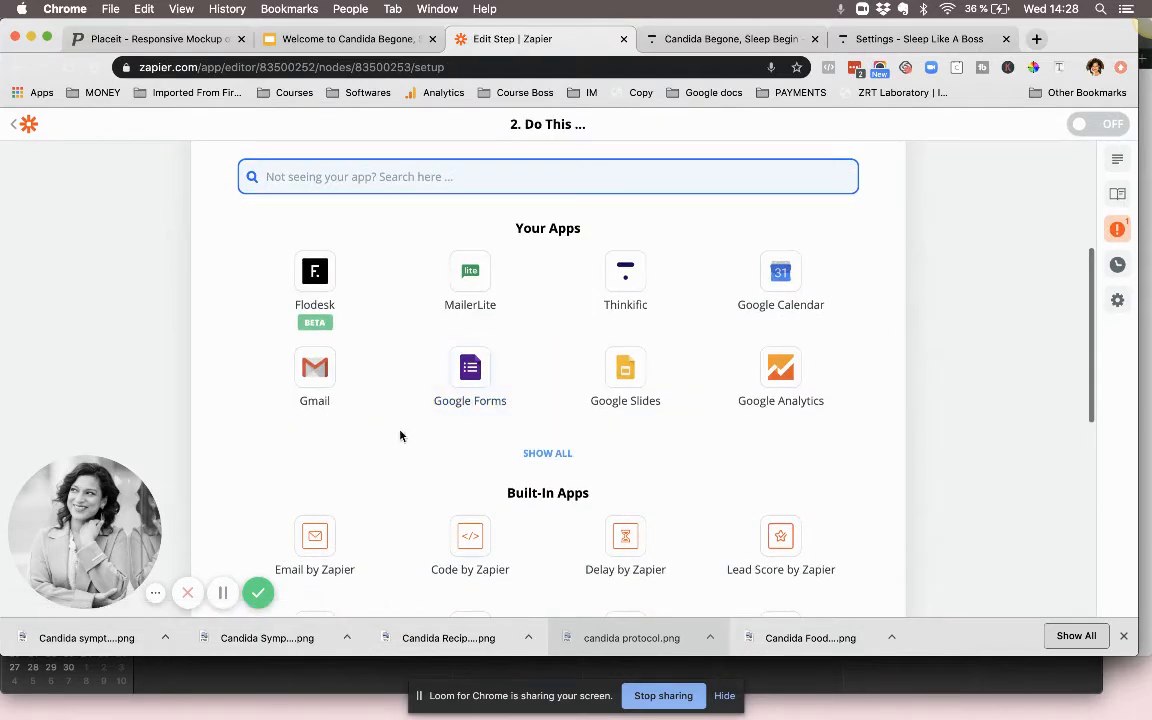
click(321, 290)
Step: Set the Flodesk action event to Create/Update Subscriber and continue to the account choice
click(420, 310)
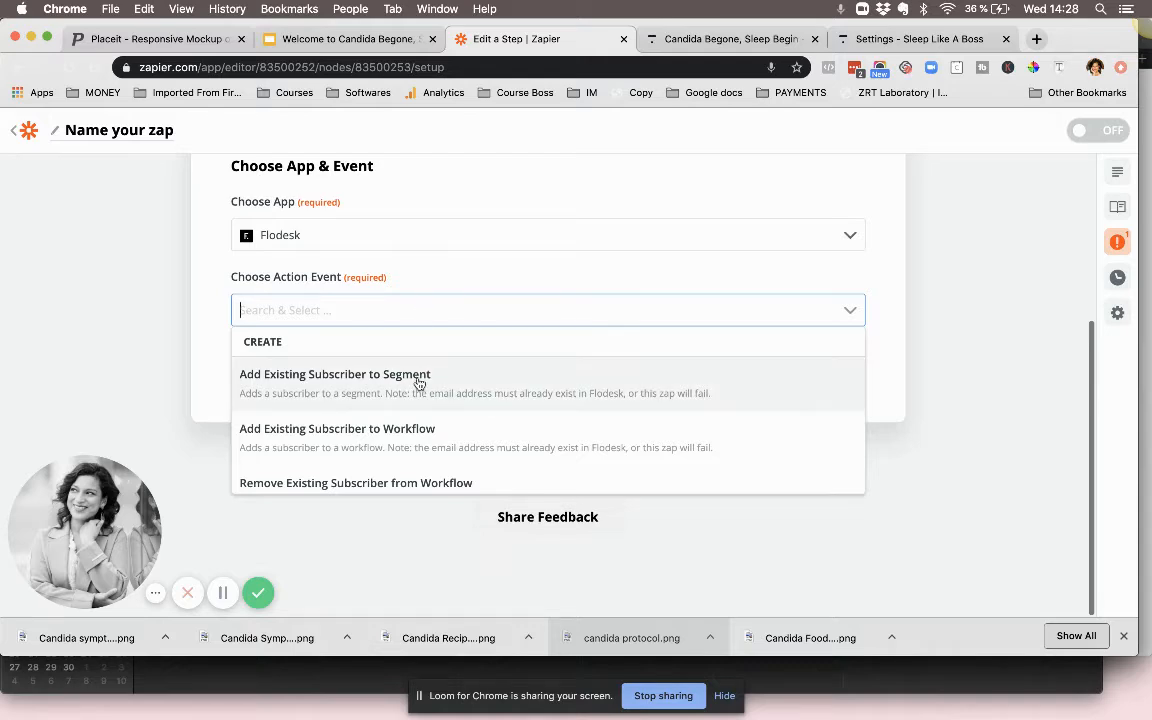
scroll(419, 383, down, 3)
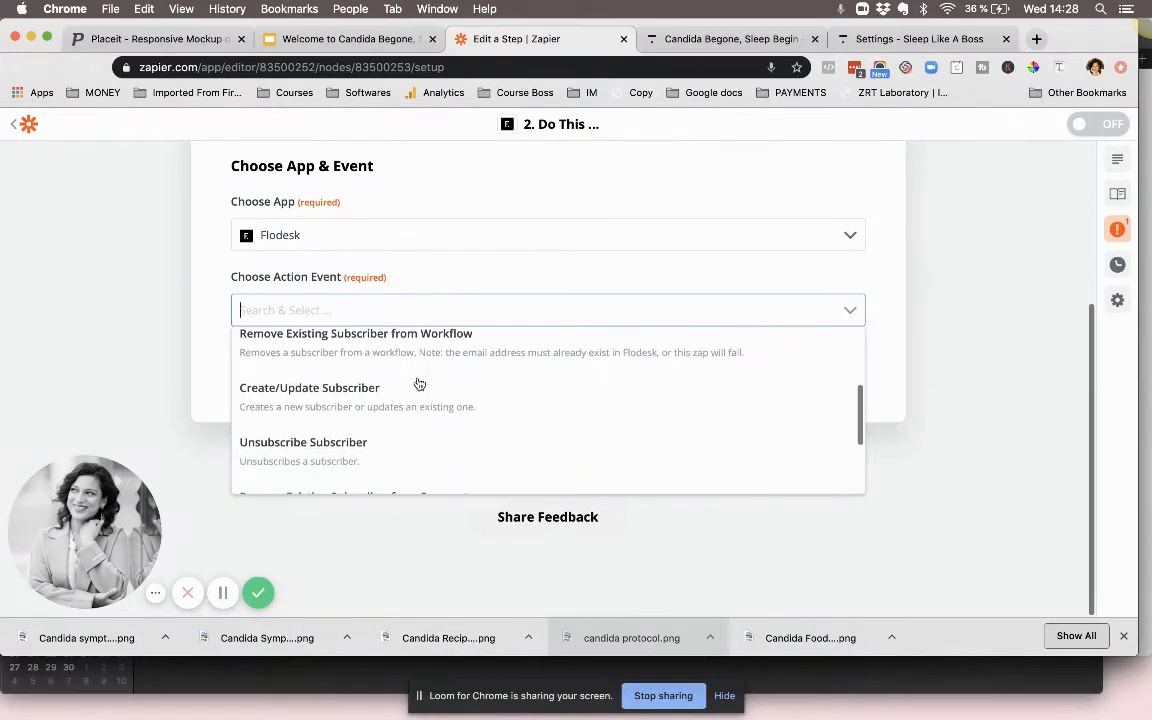
scroll(419, 383, down, 1)
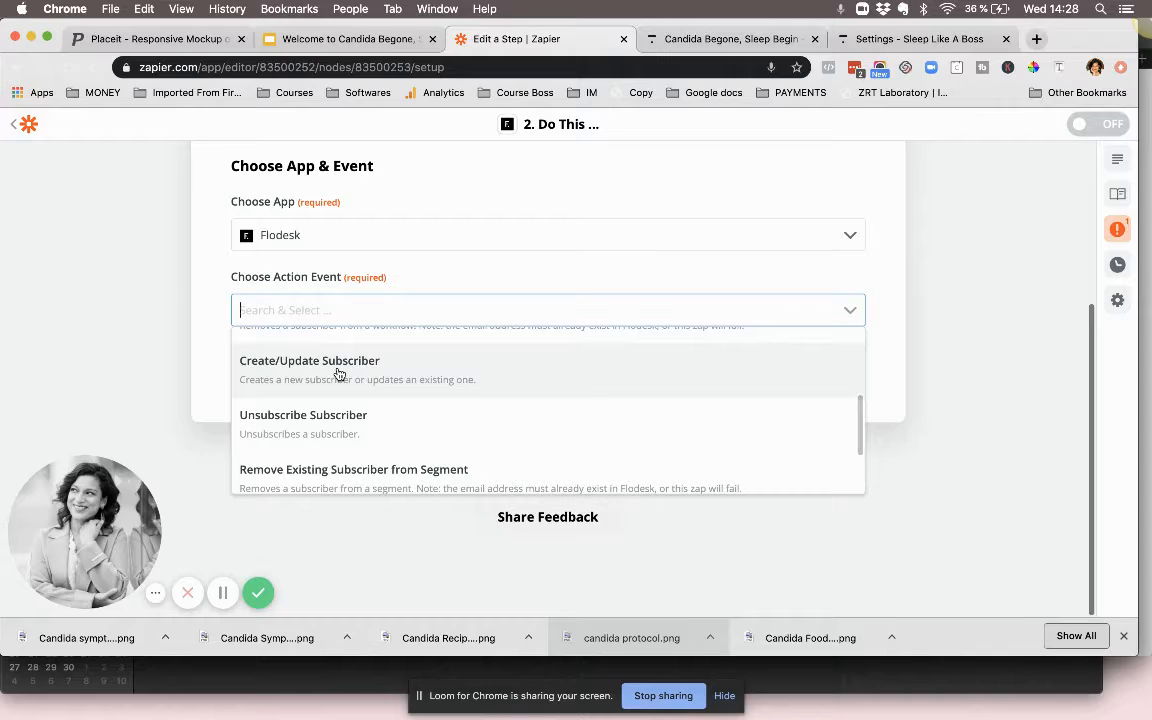
scroll(339, 374, up, 5)
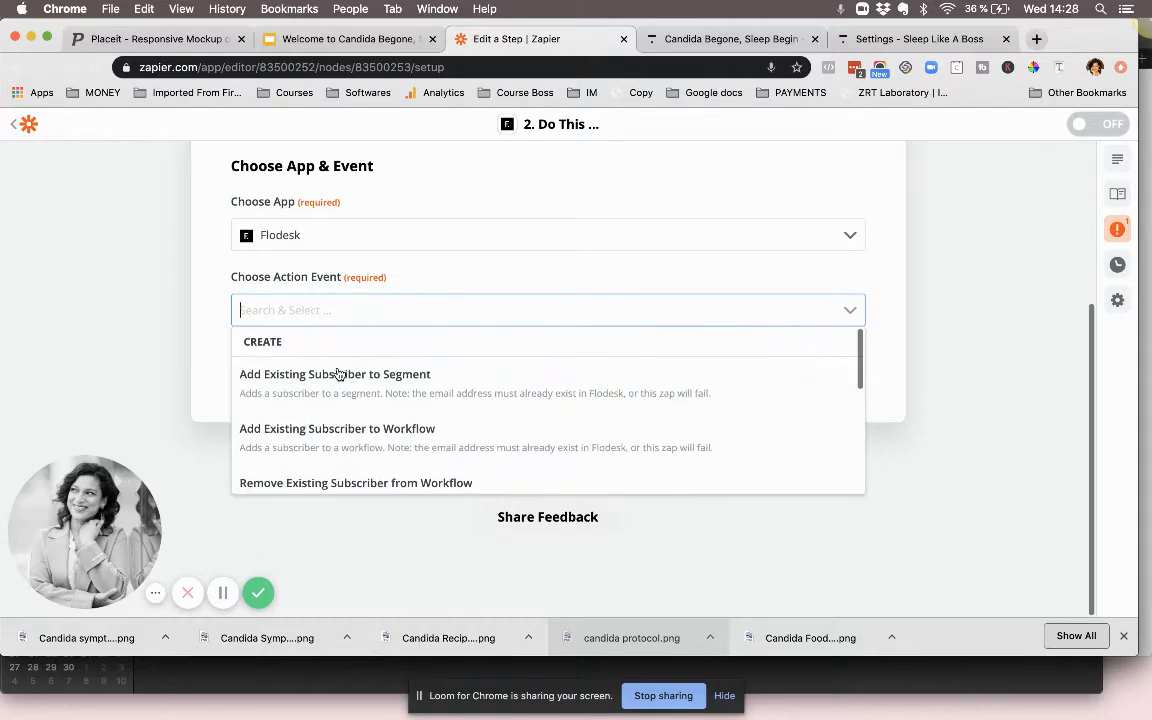
scroll(339, 374, down, 1)
scroll(339, 374, down, 1)
scroll(339, 374, up, 3)
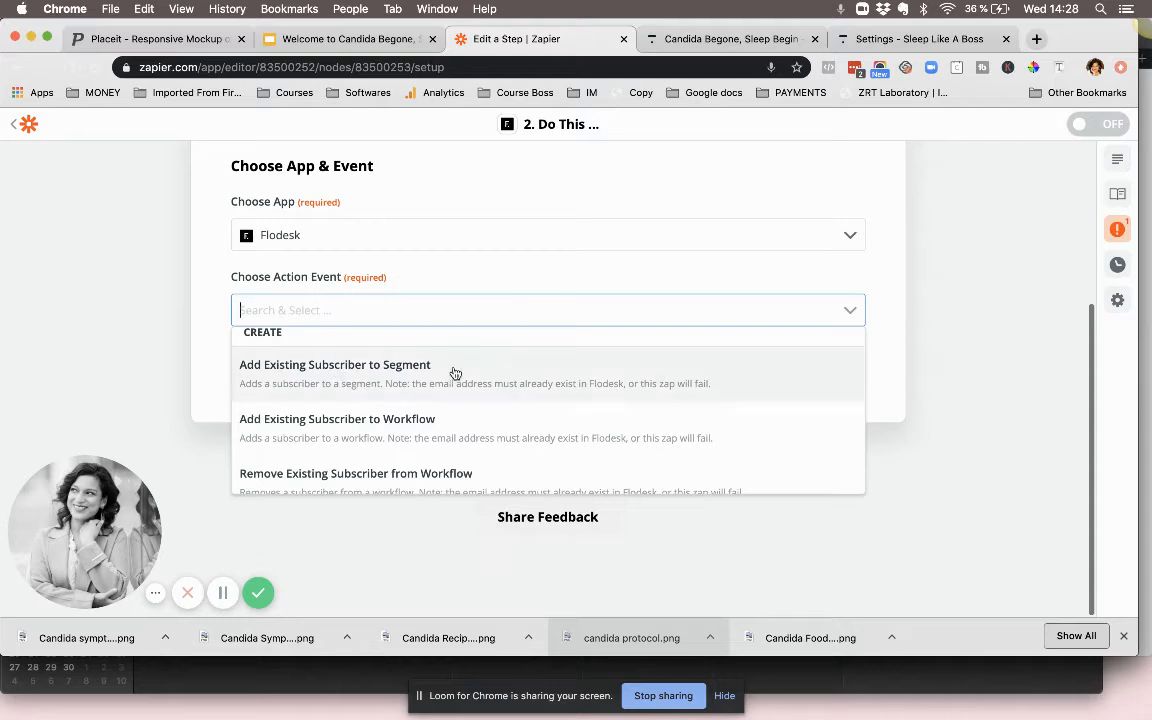
scroll(452, 373, down, 2)
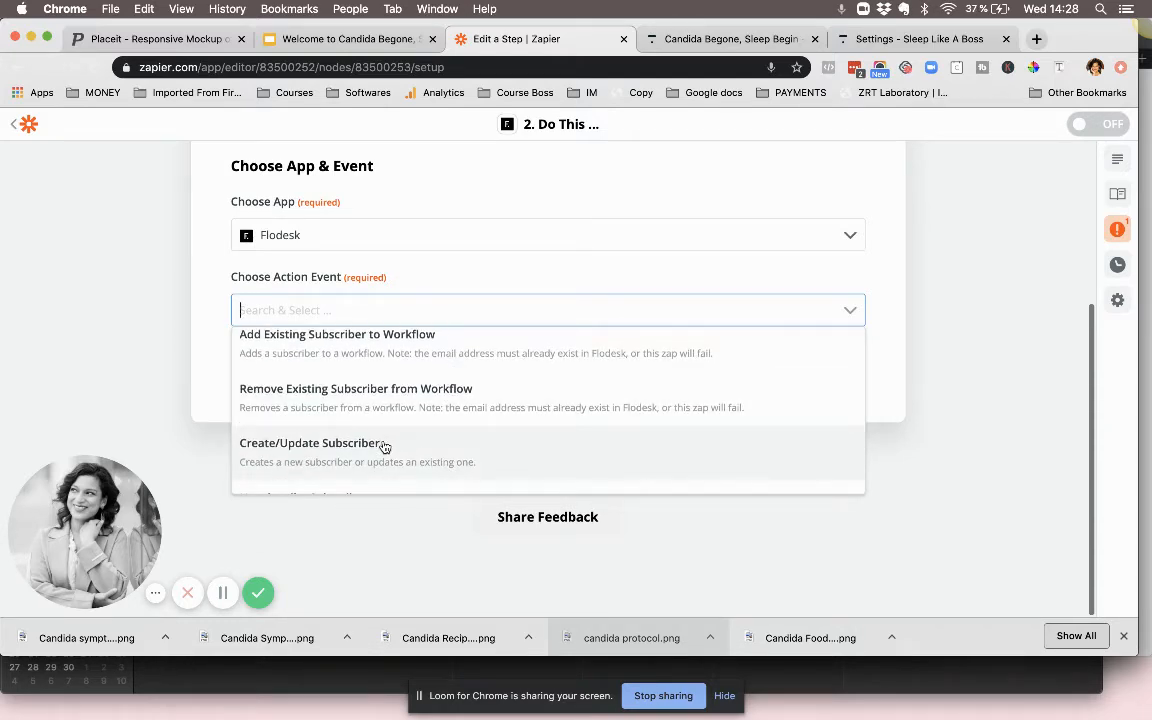
click(384, 447)
click(432, 362)
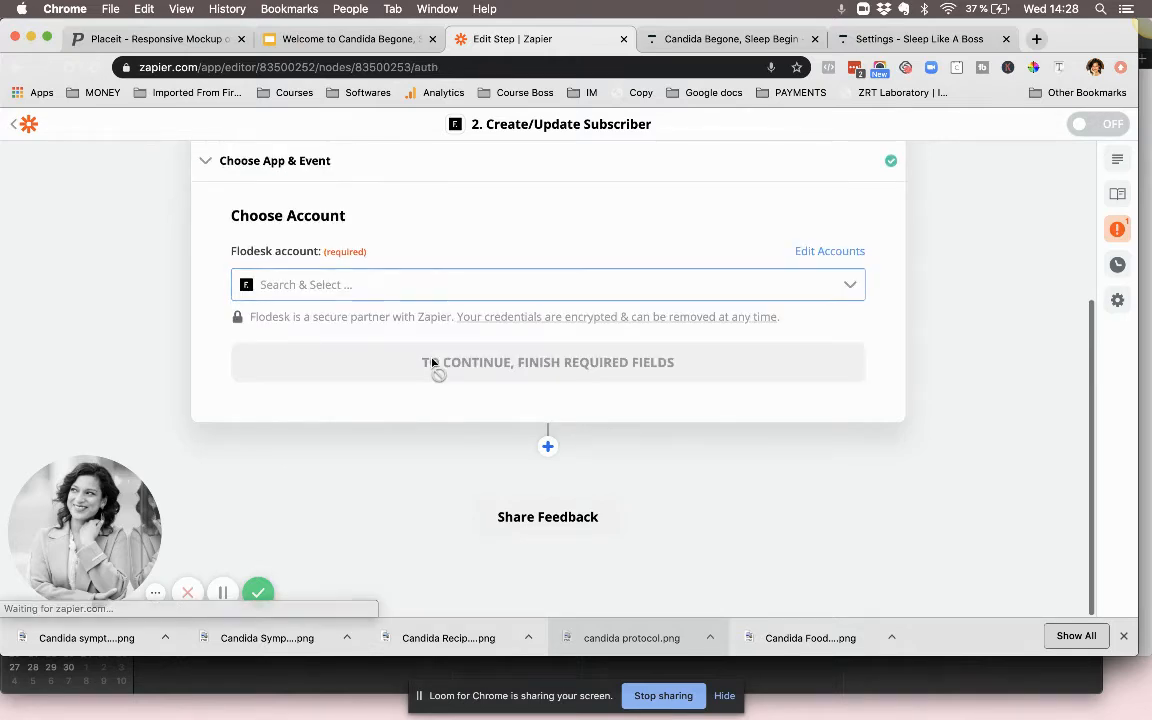
Step: Select the existing Flodesk account for the action and set the subscriber's segment to Candida Leads
click(444, 280)
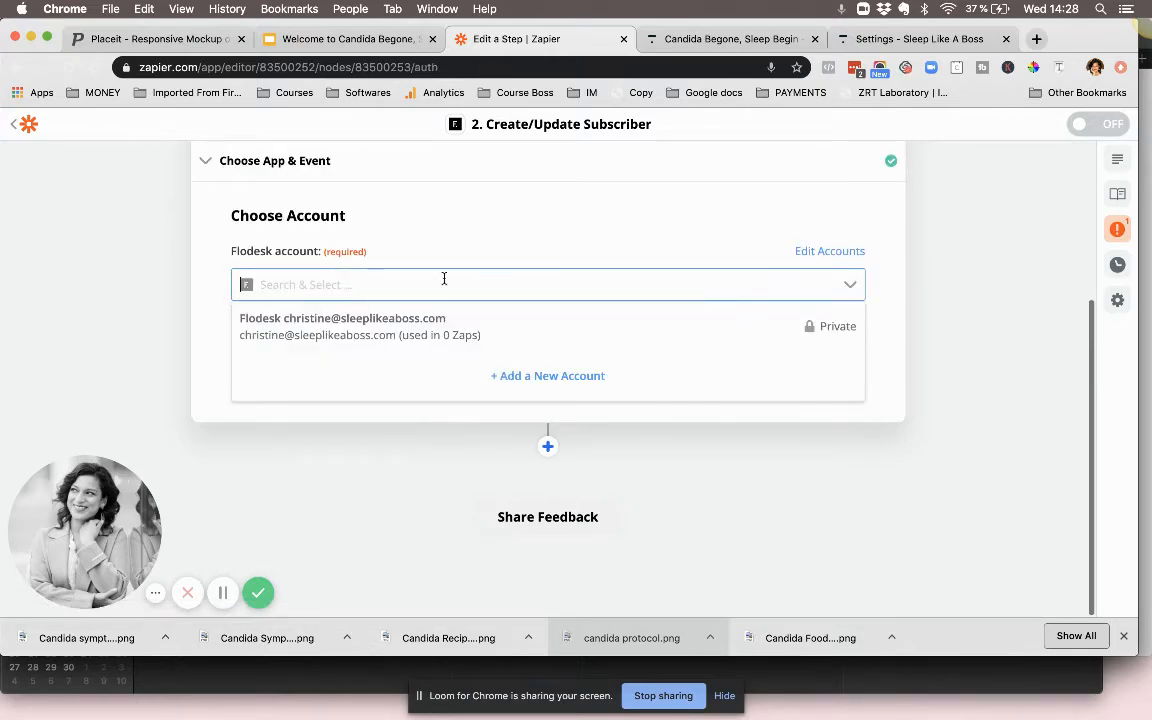
click(380, 332)
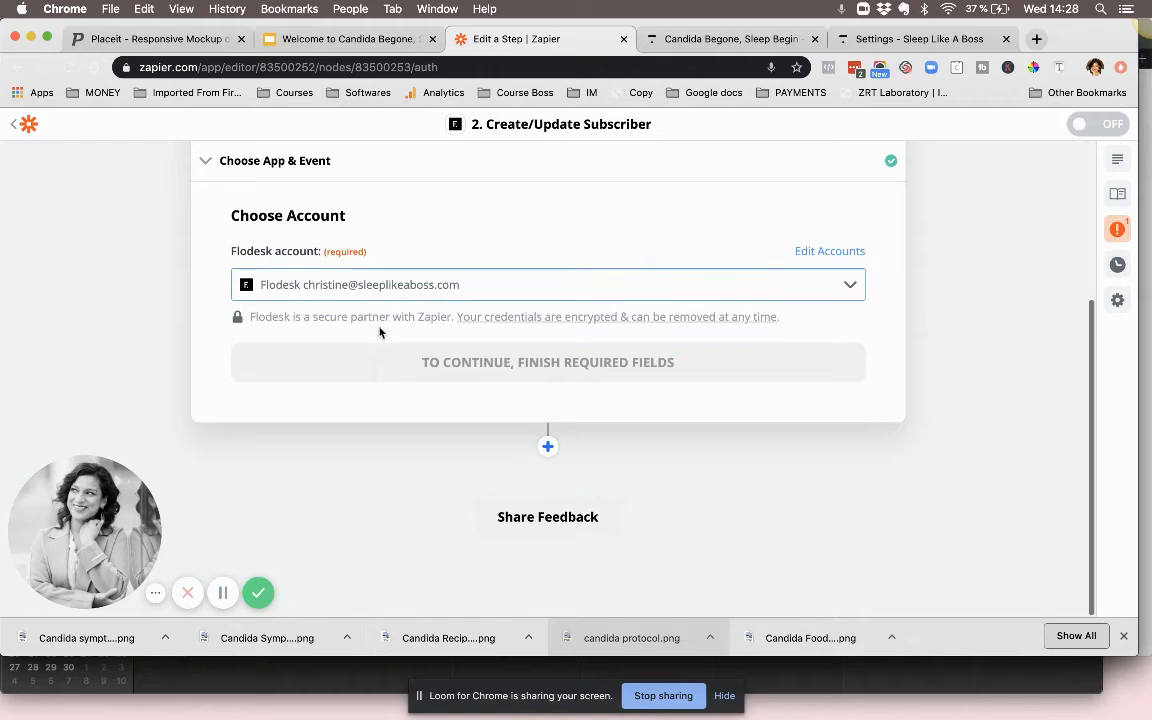
click(468, 362)
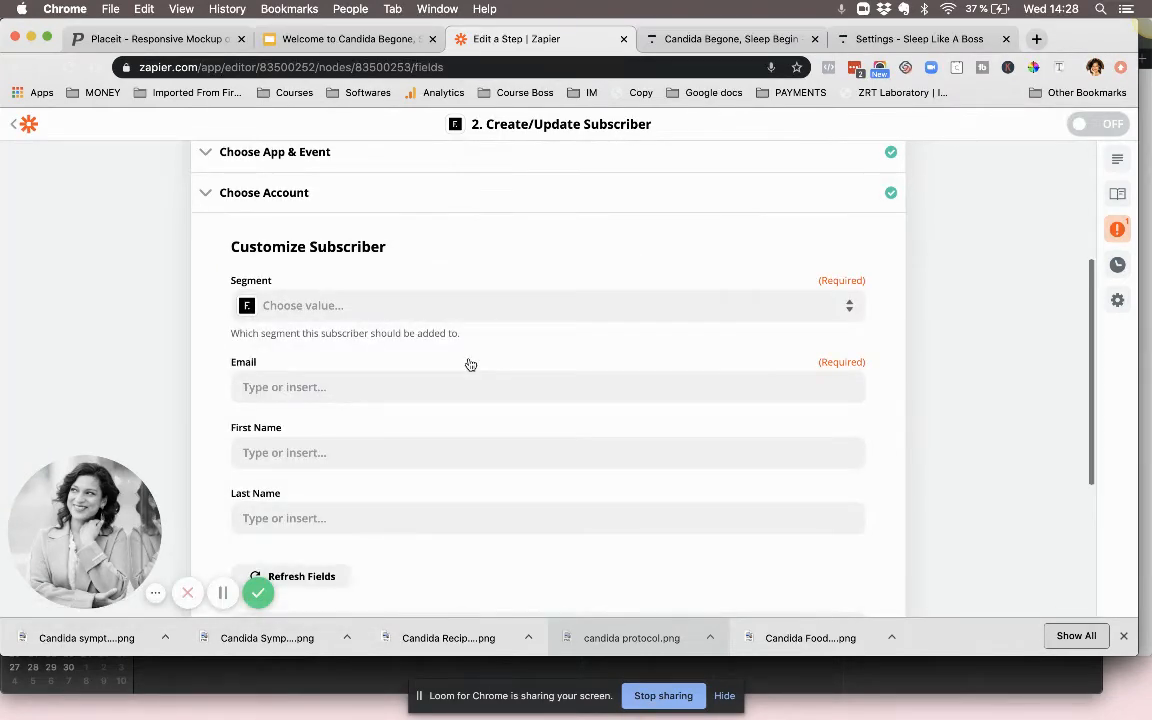
click(442, 281)
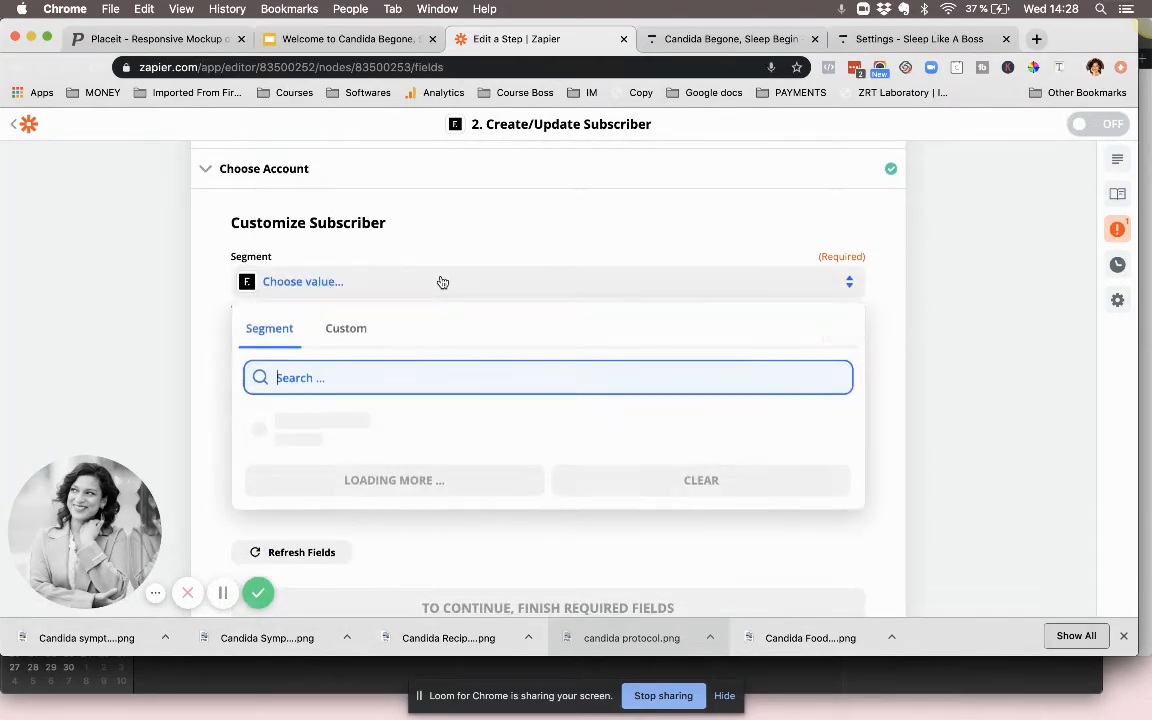
click(300, 420)
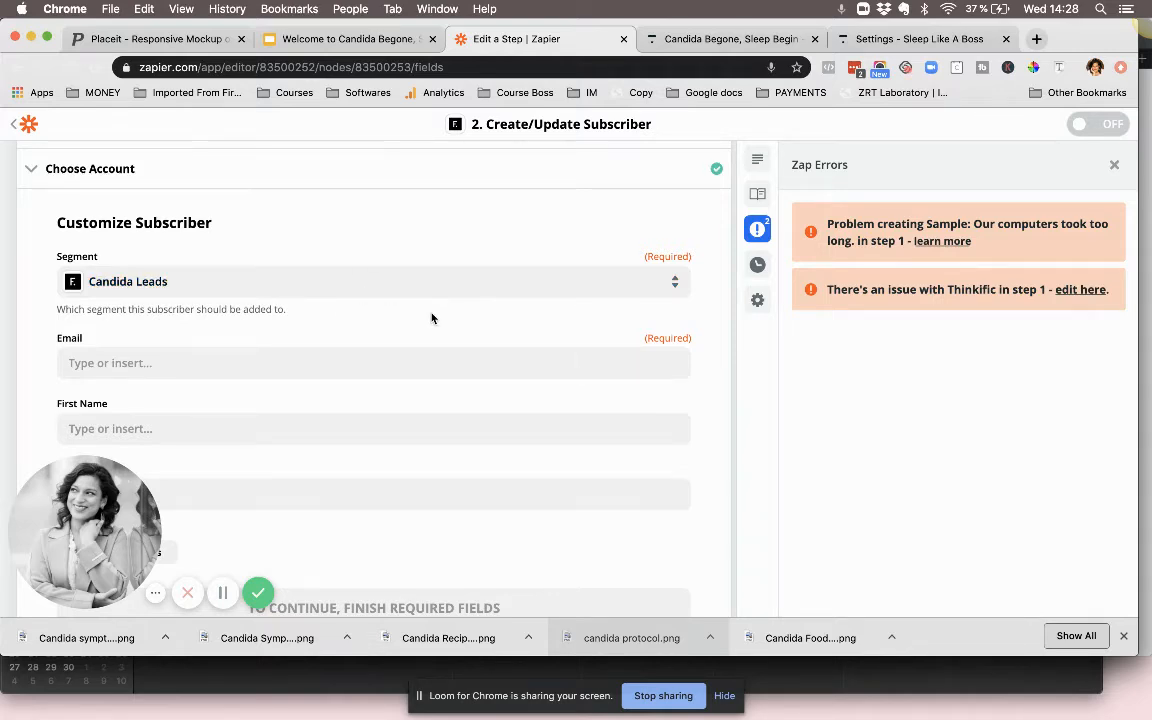
Step: Open the Thinkific issue reported for step 1 and skip the trigger's data test
click(1080, 290)
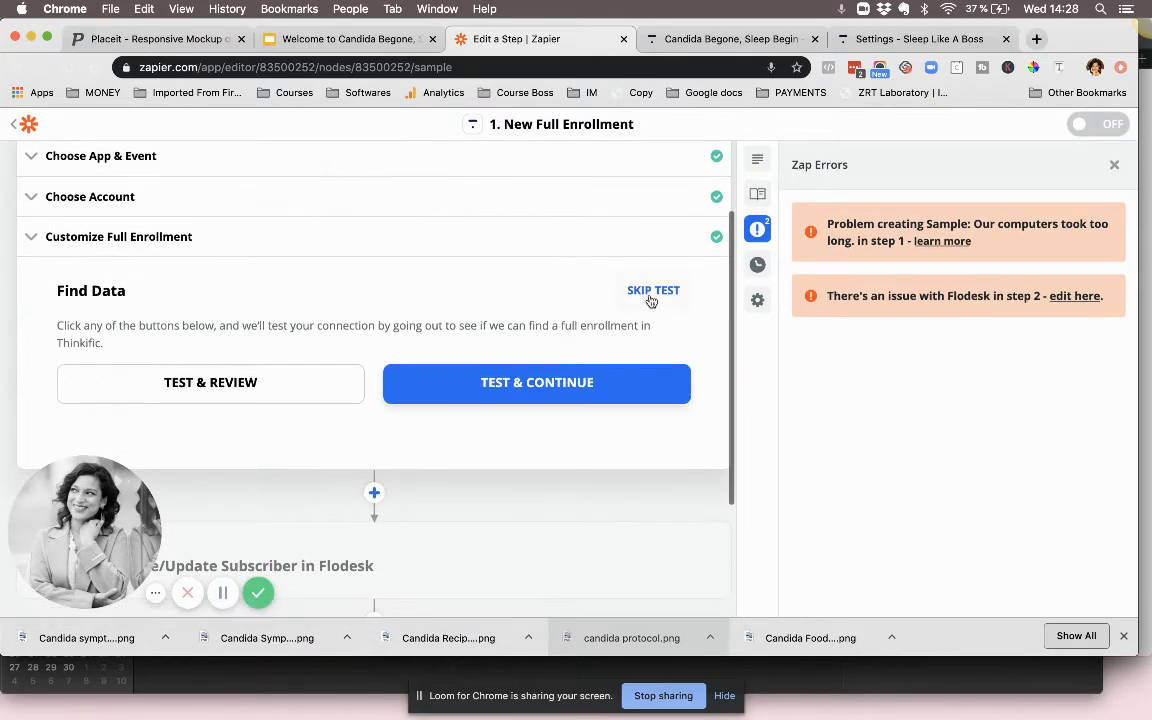
click(651, 292)
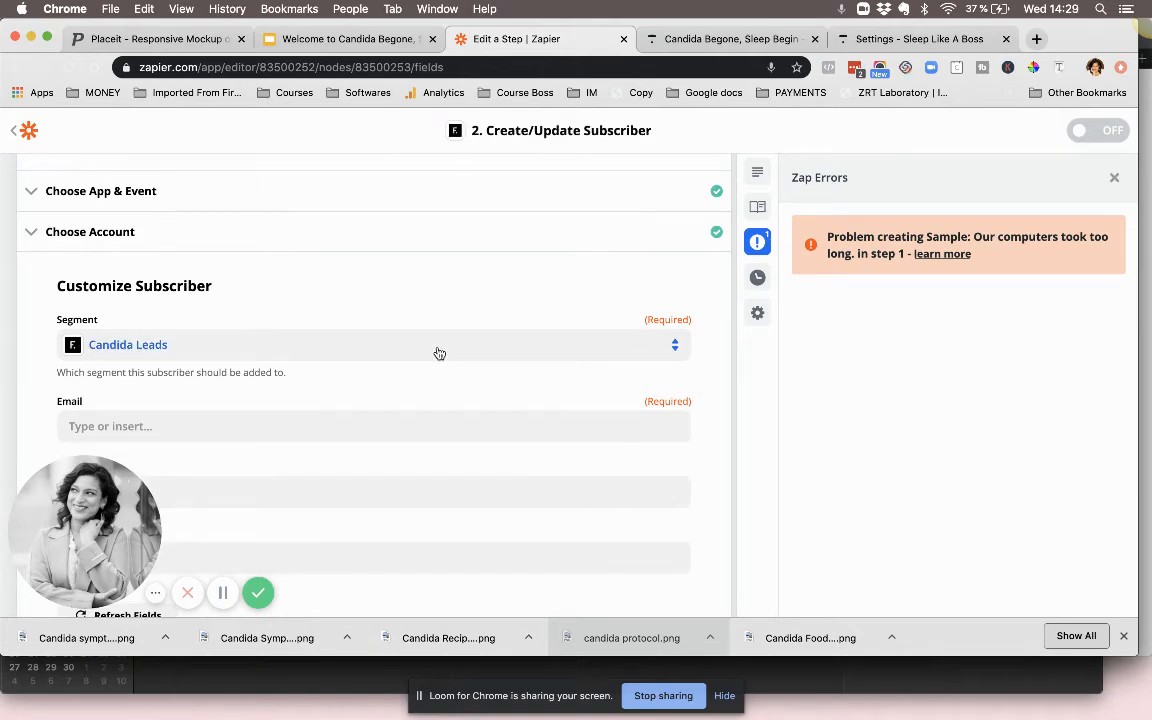
Step: Open the data choices for the subscriber's Email field and browse all the values offered by the Thinkific enrollment trigger
scroll(399, 368, down, 1)
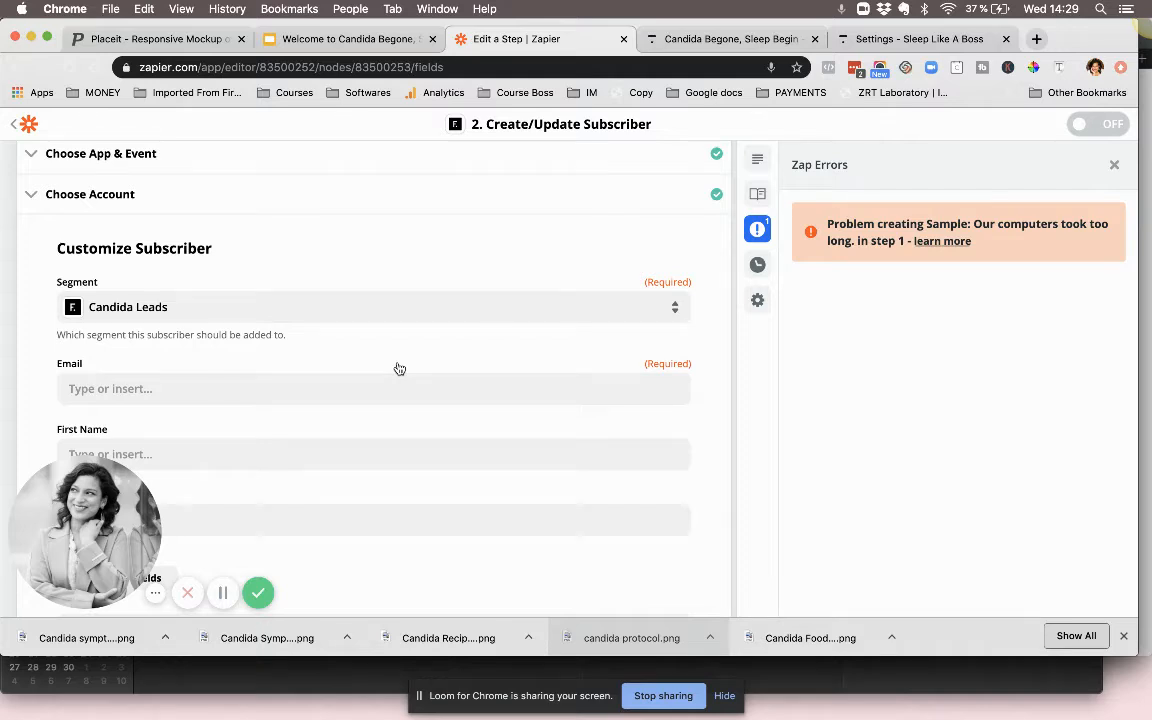
scroll(316, 321, down, 3)
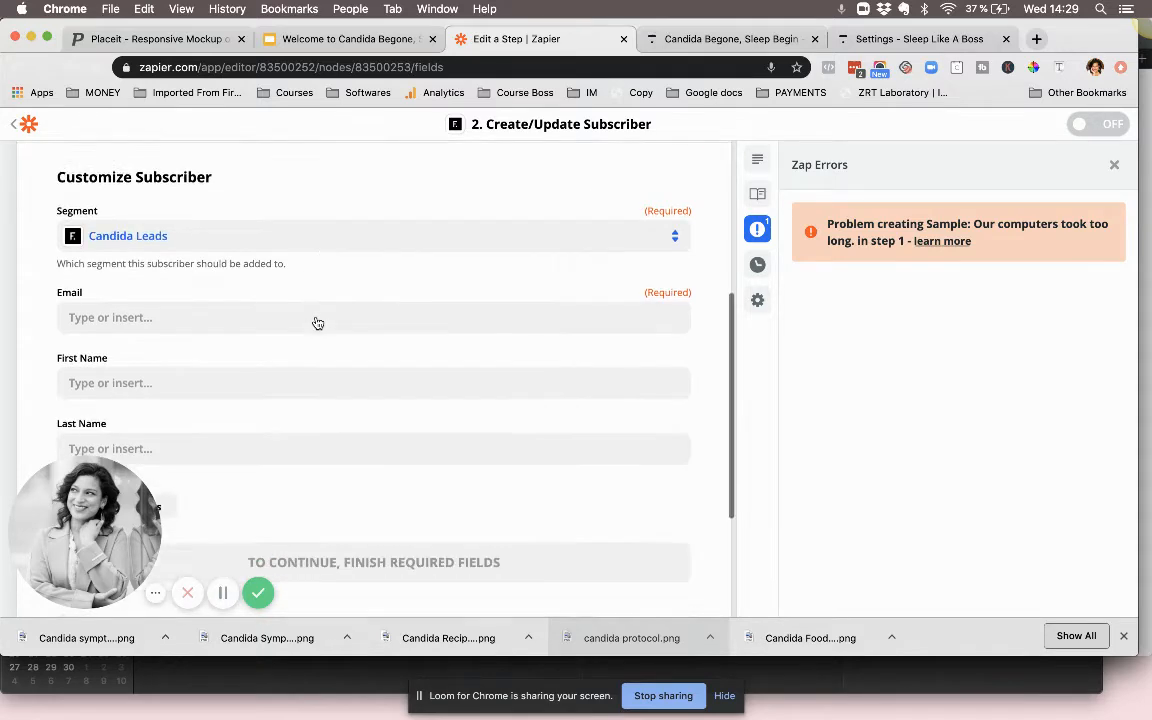
click(248, 283)
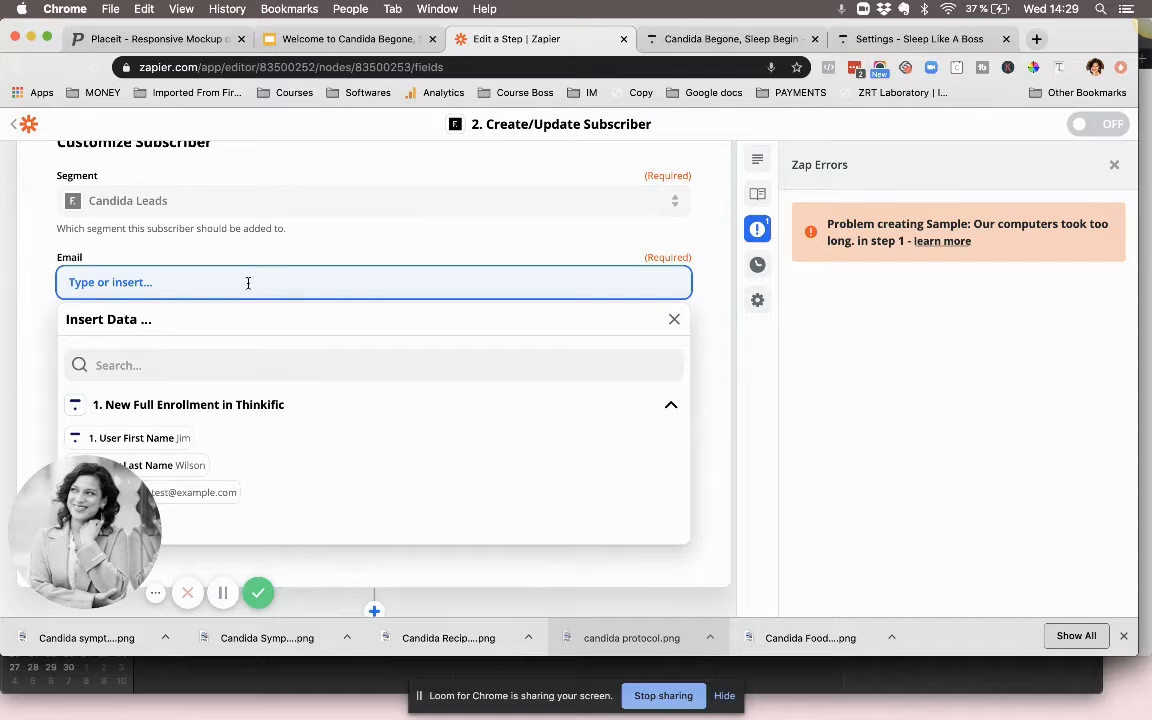
scroll(257, 308, down, 2)
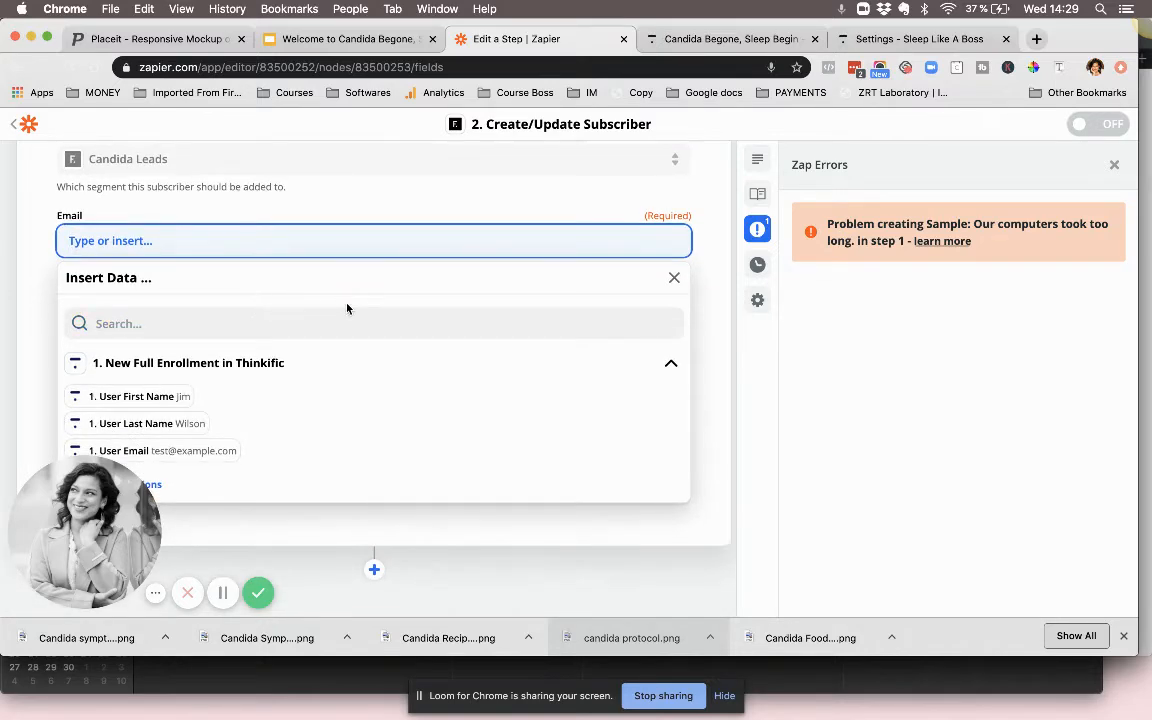
scroll(347, 308, down, 2)
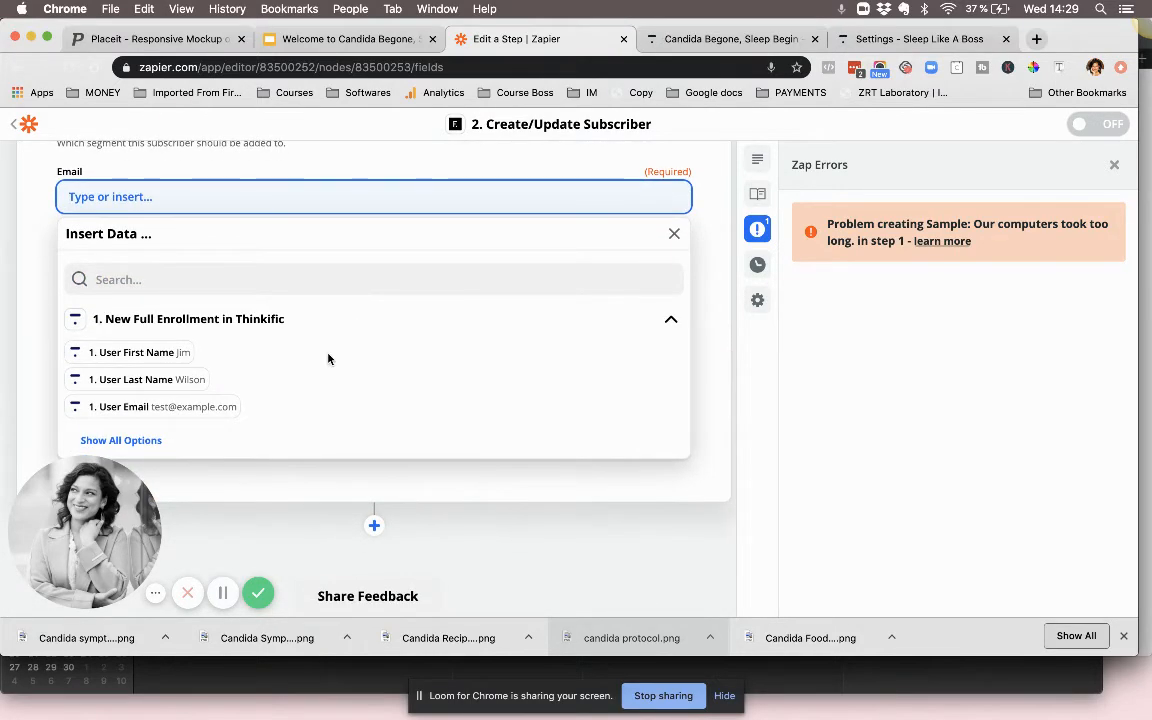
scroll(328, 358, down, 1)
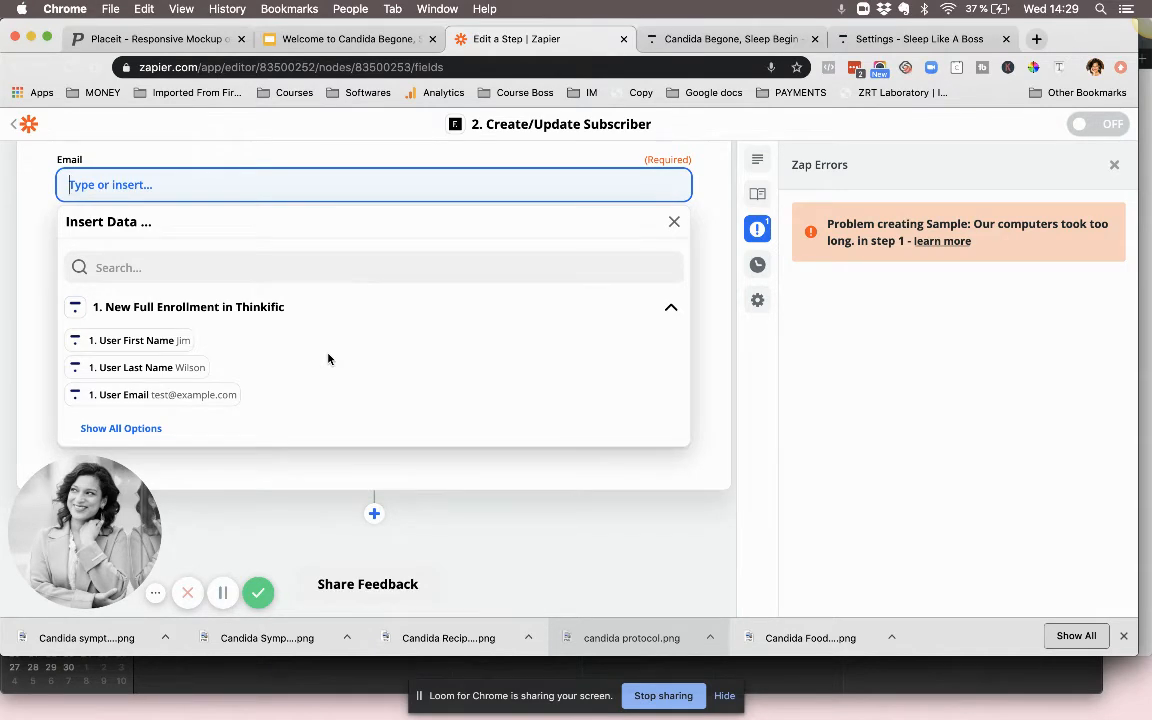
scroll(328, 358, down, 2)
click(134, 388)
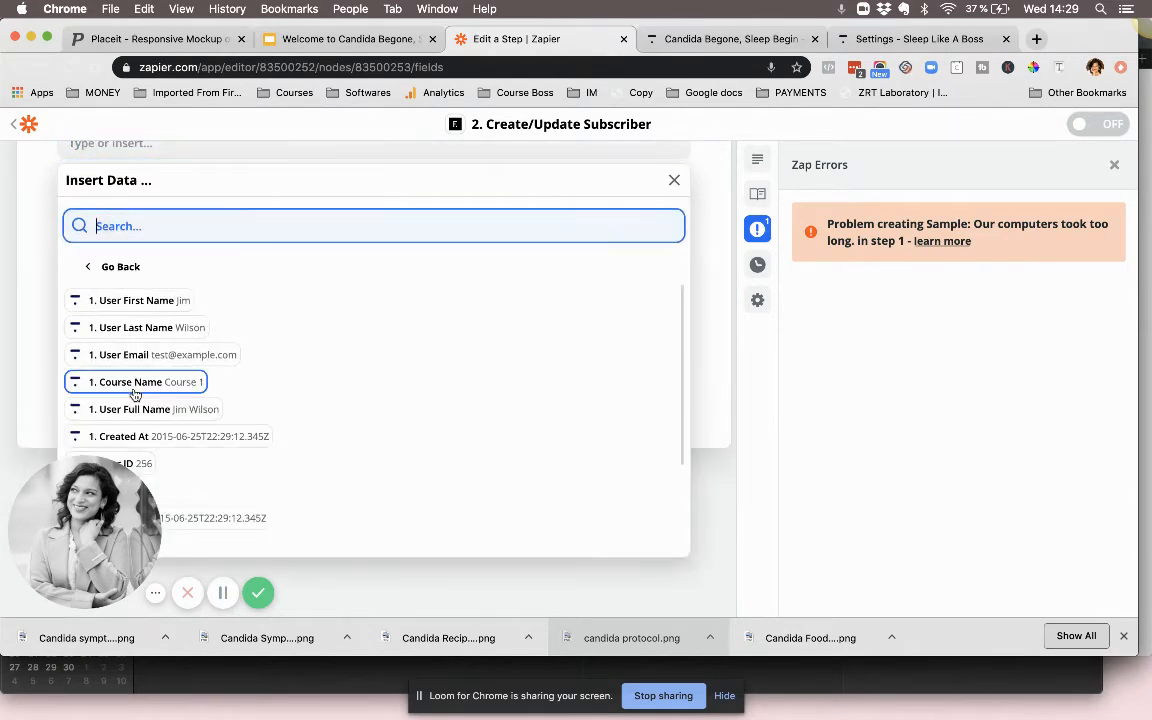
scroll(315, 393, down, 3)
scroll(315, 393, up, 3)
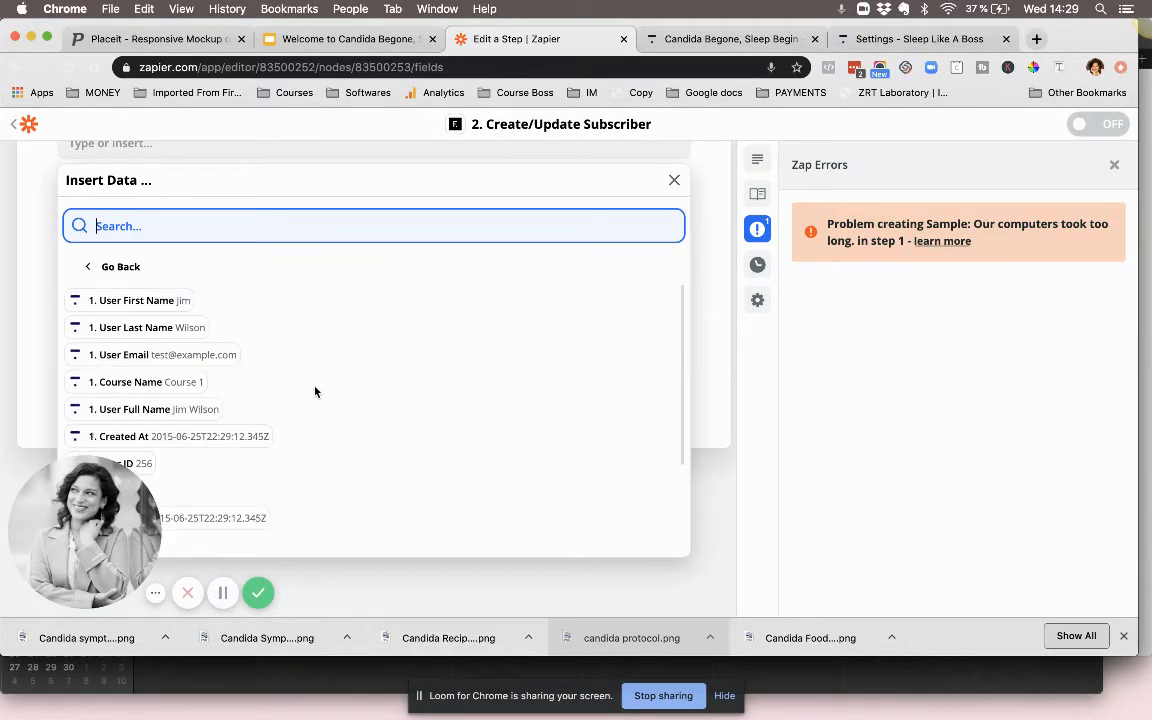
click(130, 266)
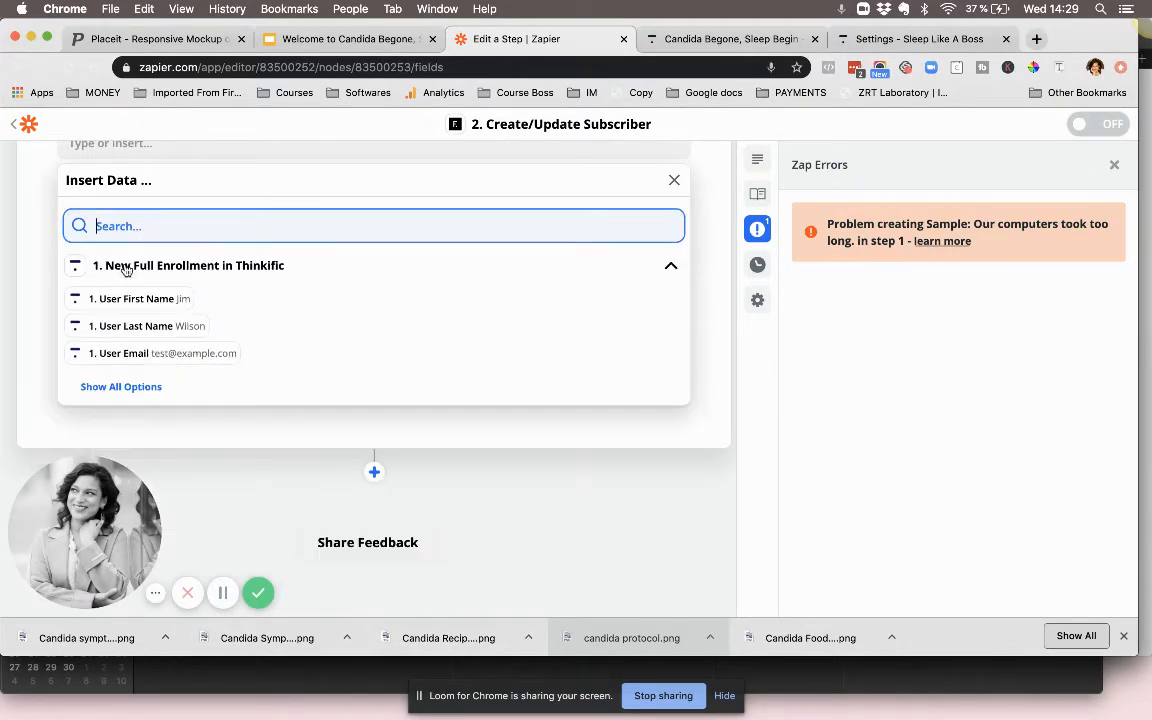
click(258, 268)
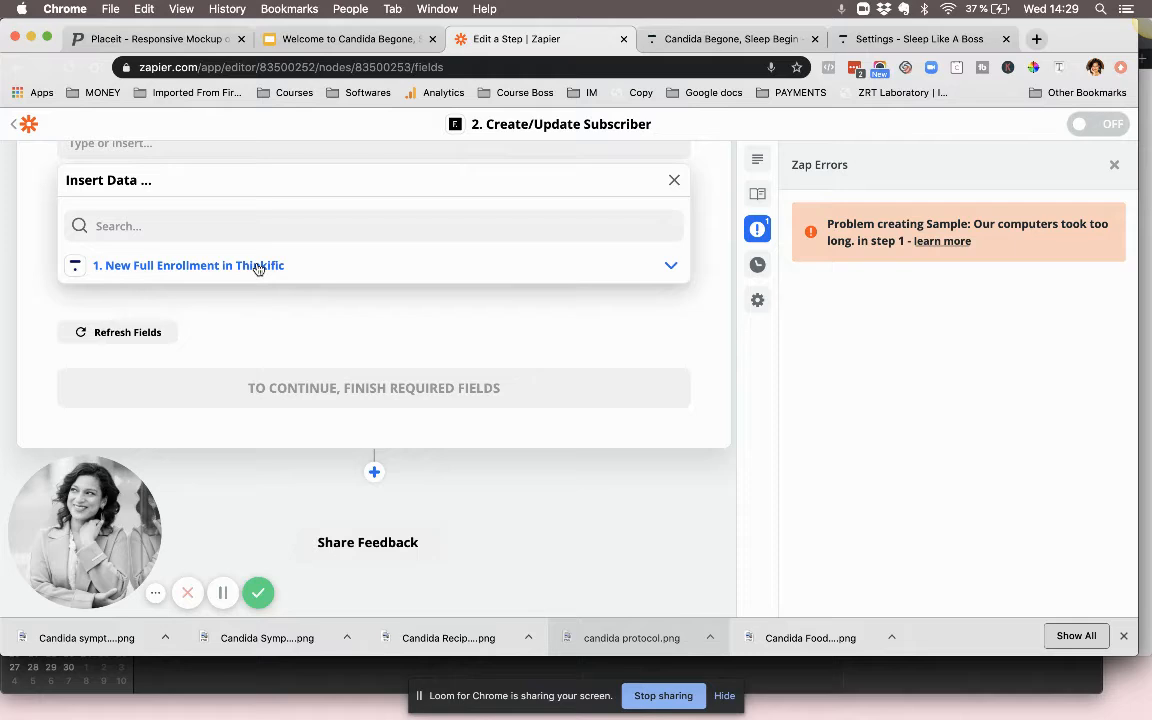
click(226, 265)
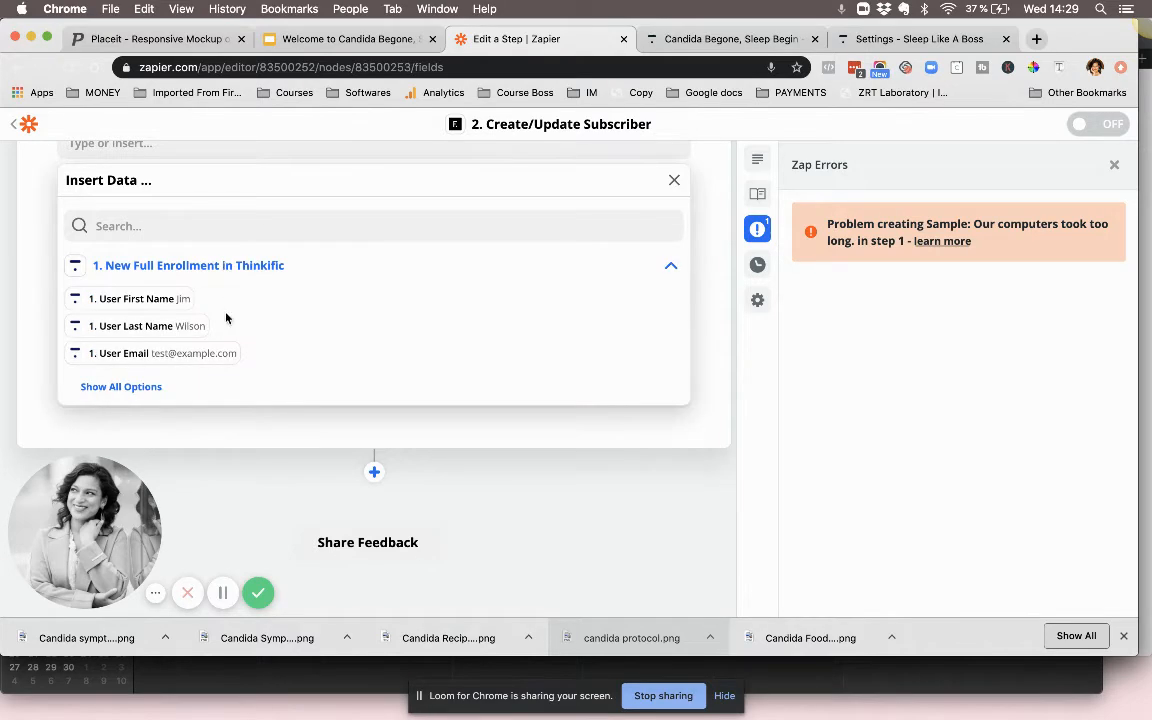
click(669, 266)
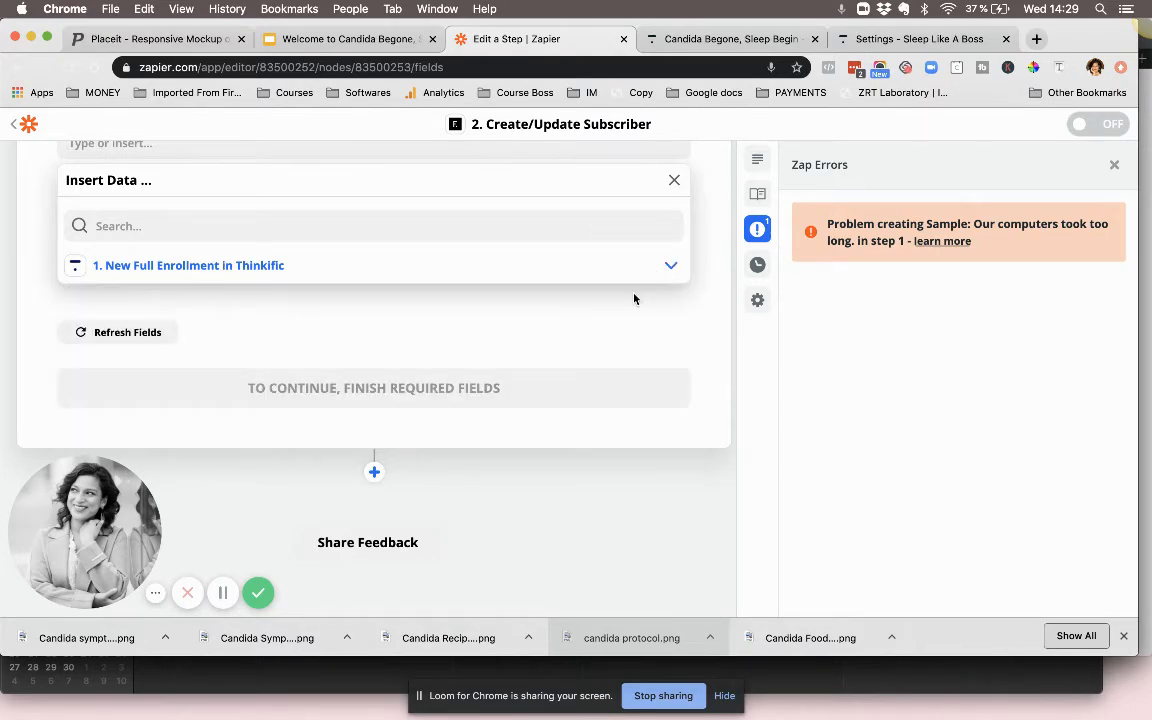
Step: Map the subscriber's Email field to User Email from the New Full Enrollment in Thinkific trigger and close the data choices
scroll(634, 299, up, 3)
click(592, 275)
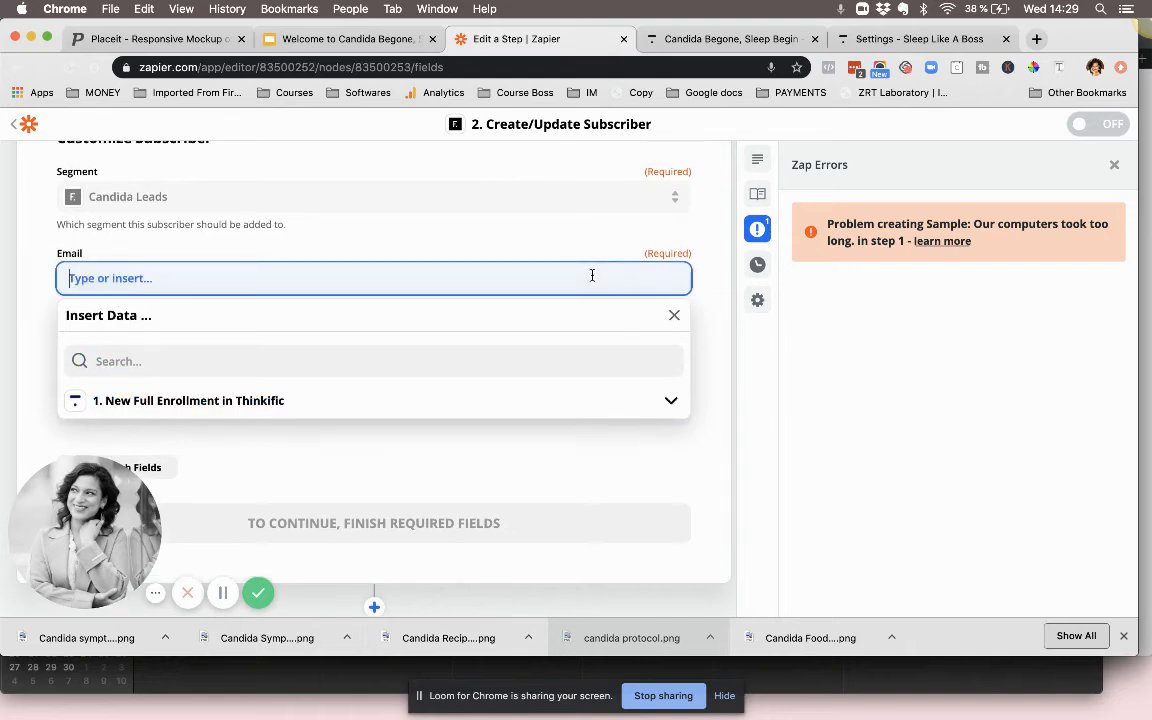
click(271, 402)
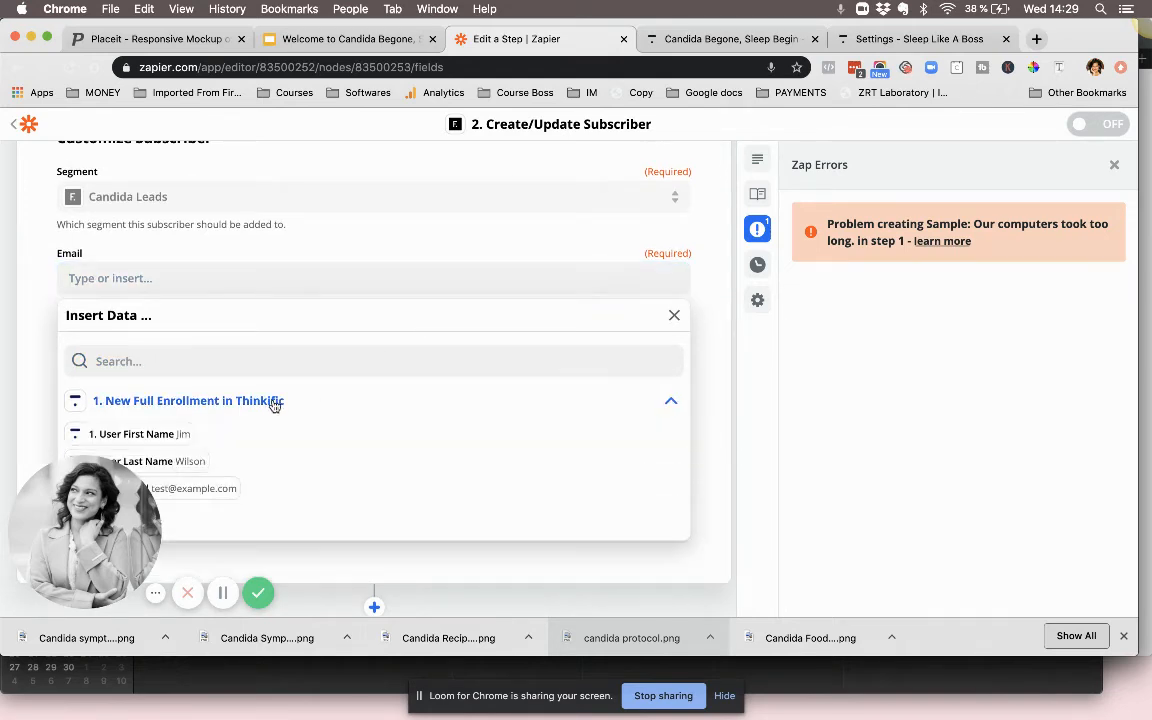
click(273, 403)
click(190, 404)
scroll(192, 406, down, 1)
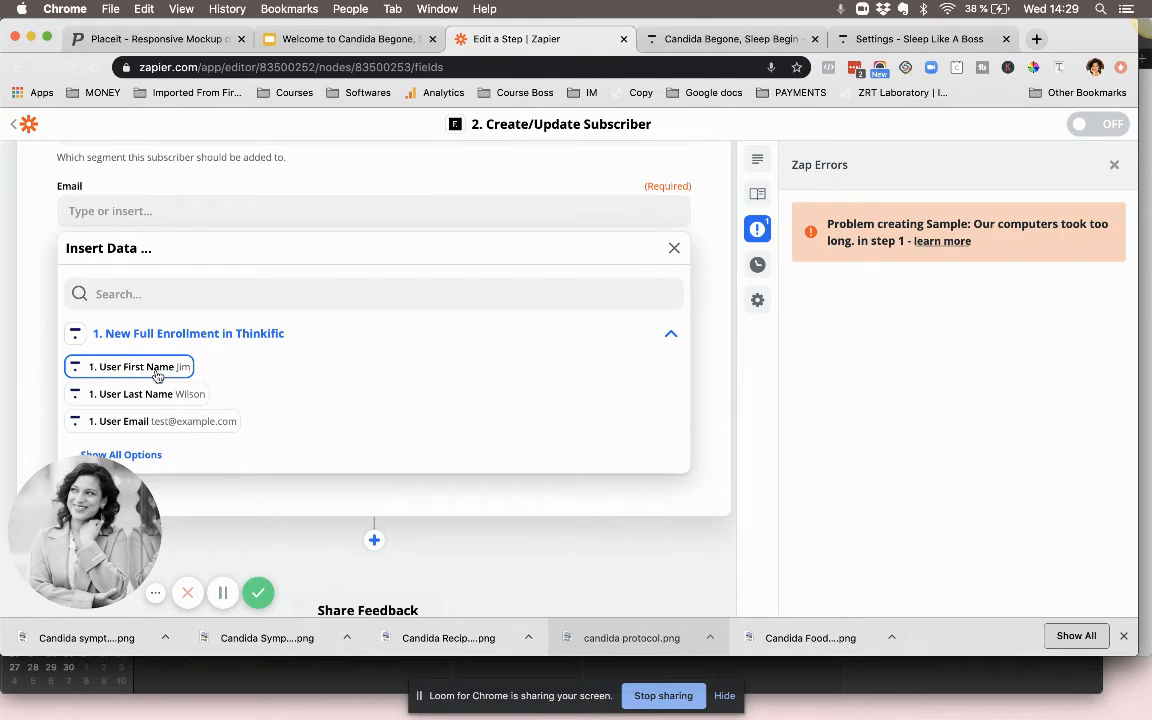
click(160, 424)
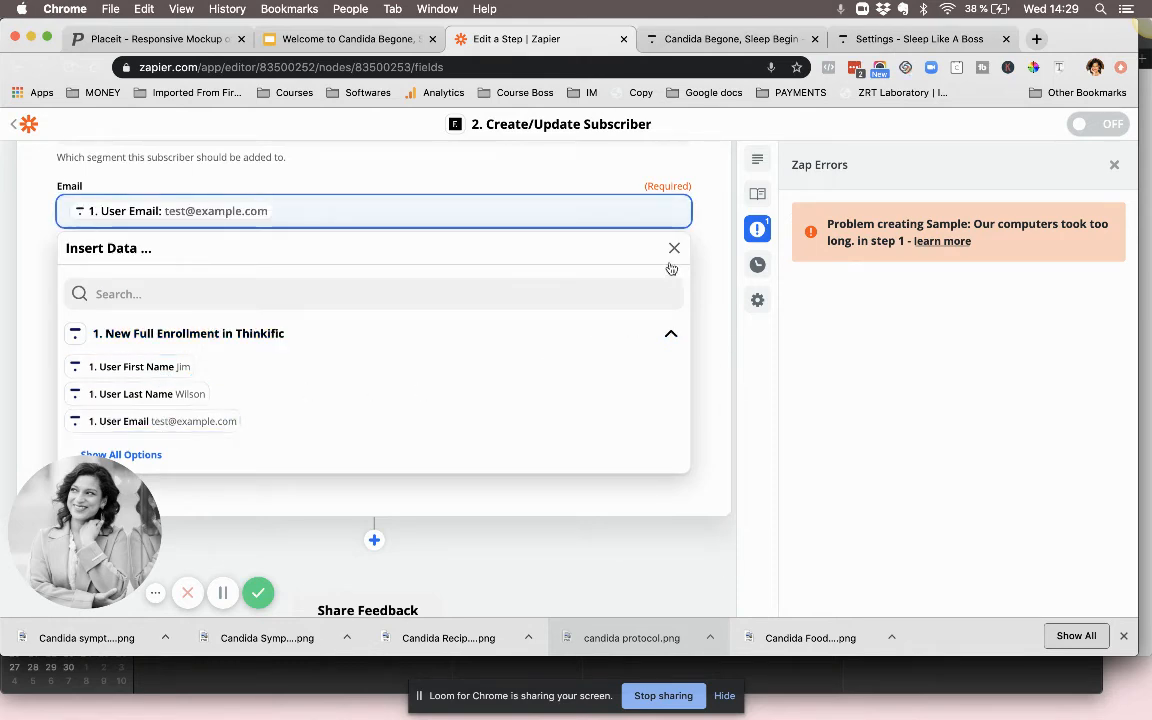
click(631, 254)
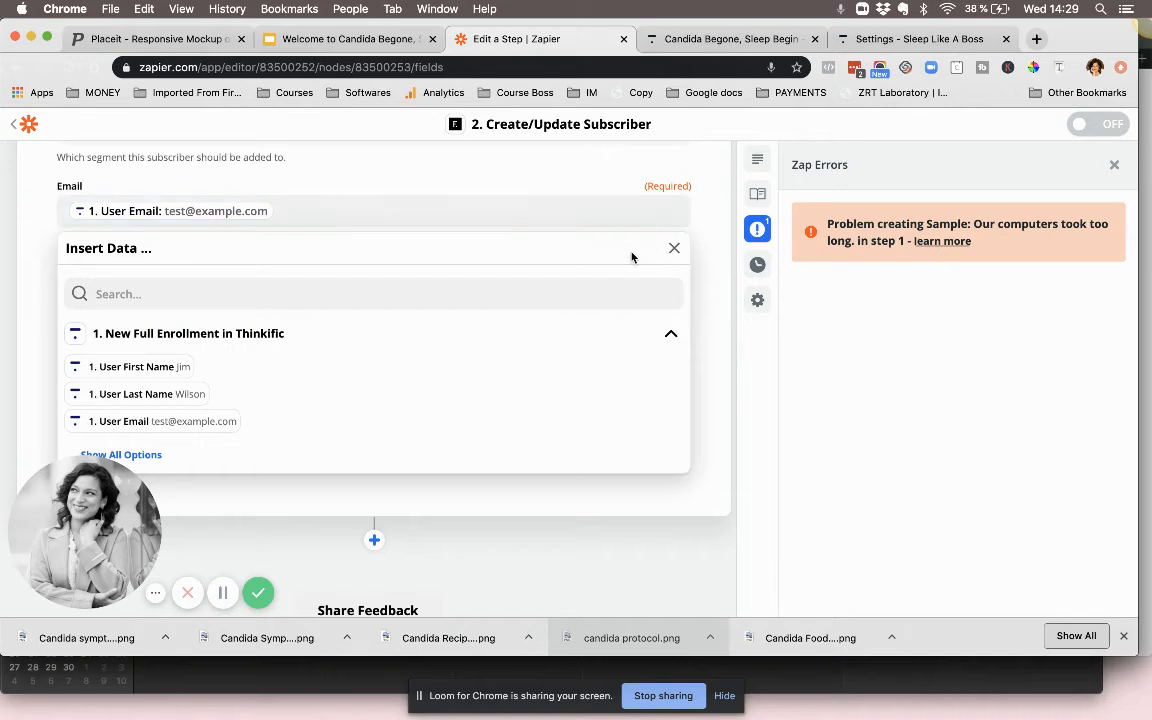
click(672, 248)
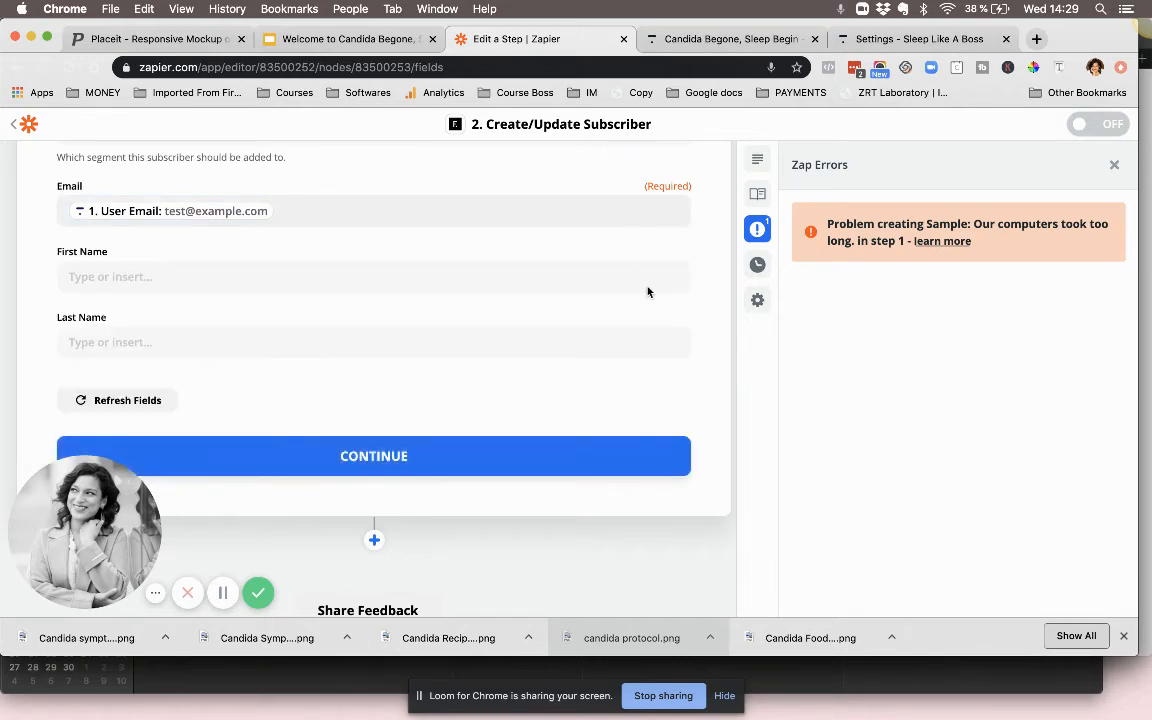
Step: Leave the subscriber's First Name and Last Name unmapped and continue to the Send Data test
scroll(647, 291, down, 1)
scroll(647, 291, up, 2)
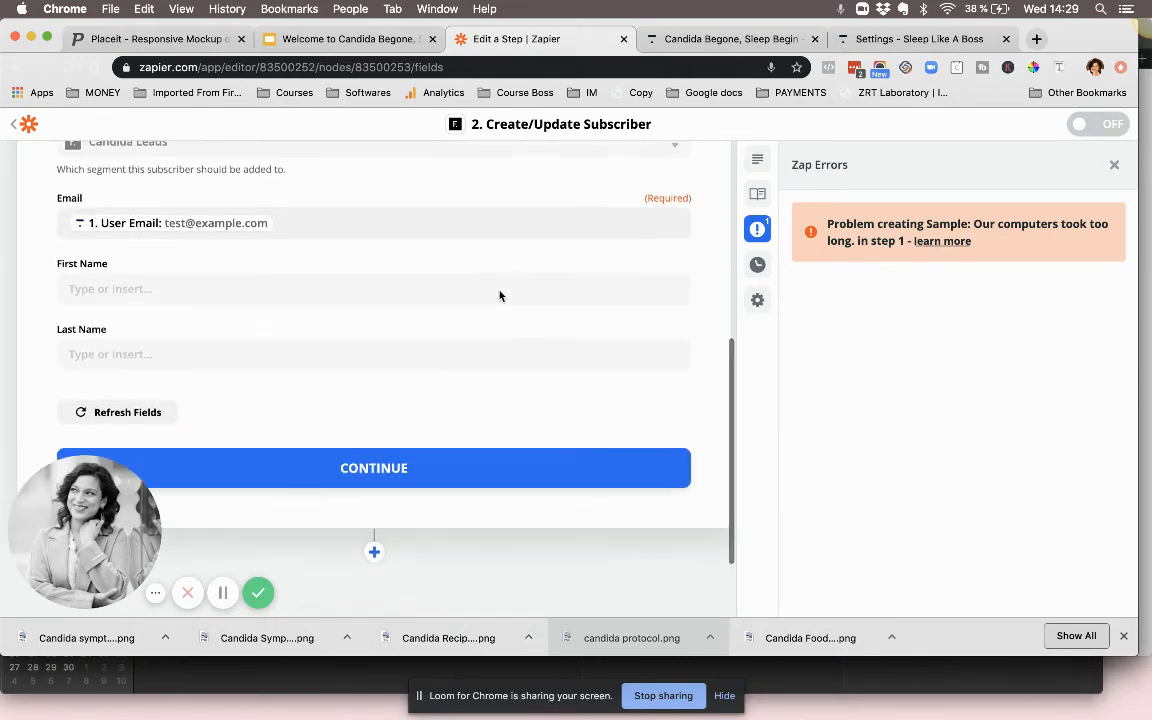
scroll(499, 290, down, 1)
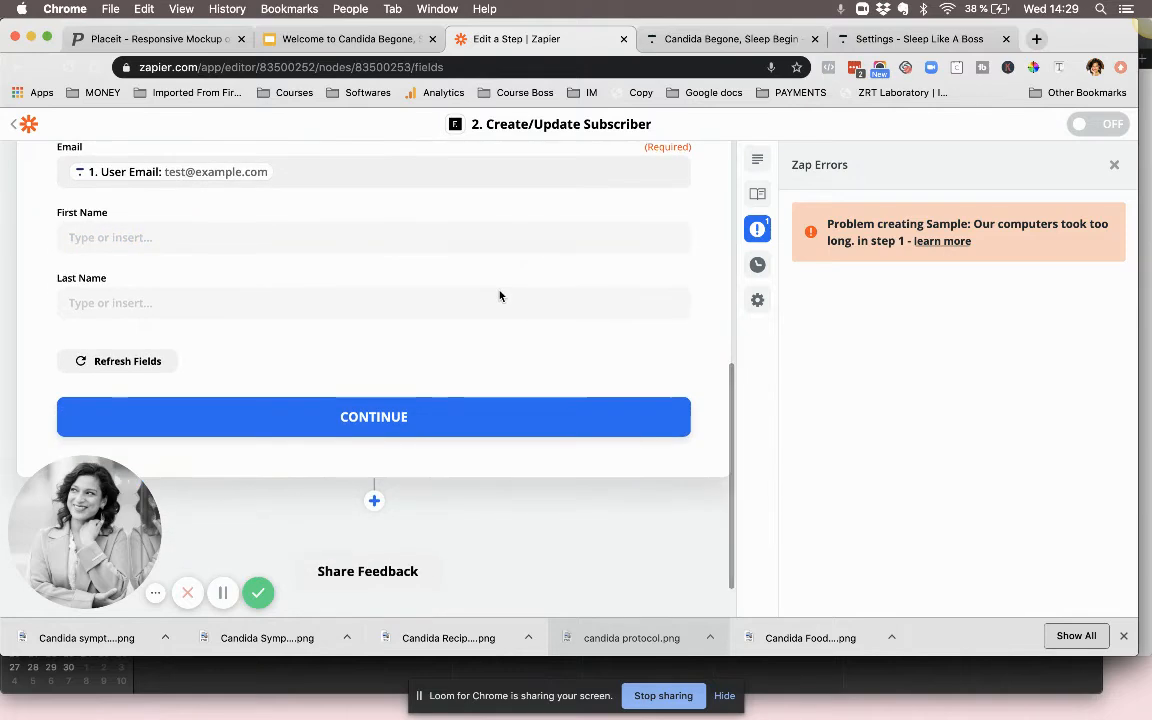
scroll(450, 300, down, 1)
click(383, 362)
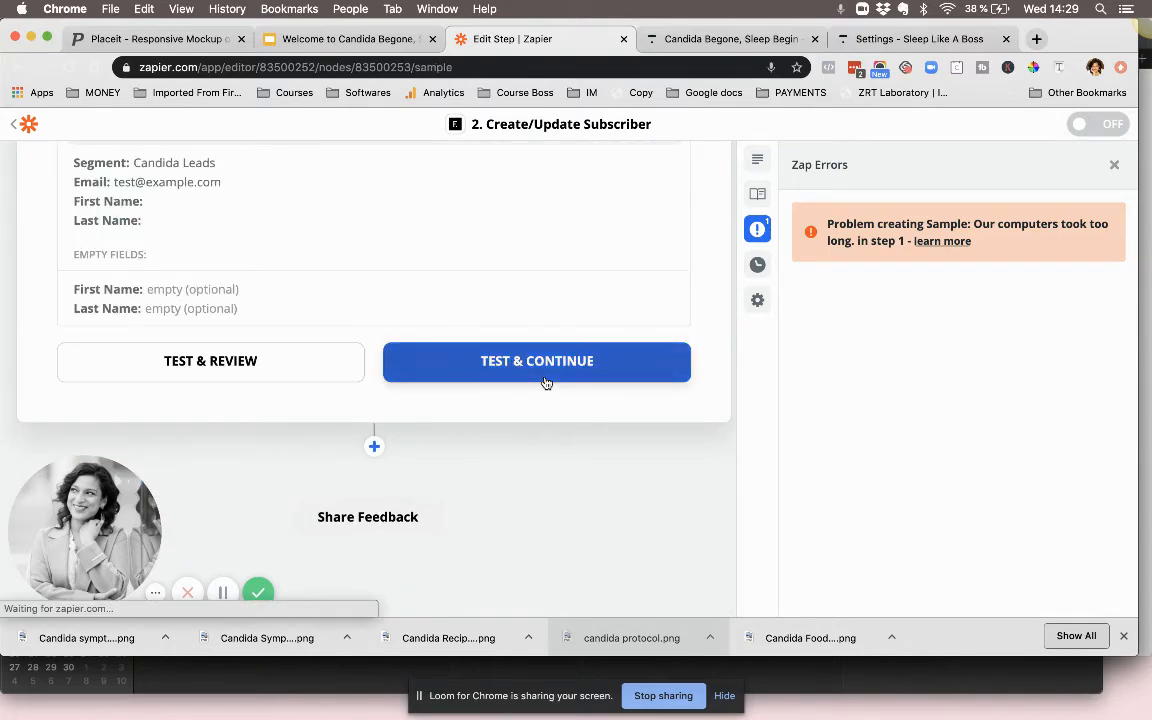
Step: Look over the test subscriber preview, check the step 1 error's help link and close the Zap Errors list
scroll(490, 243, up, 1)
scroll(488, 243, up, 1)
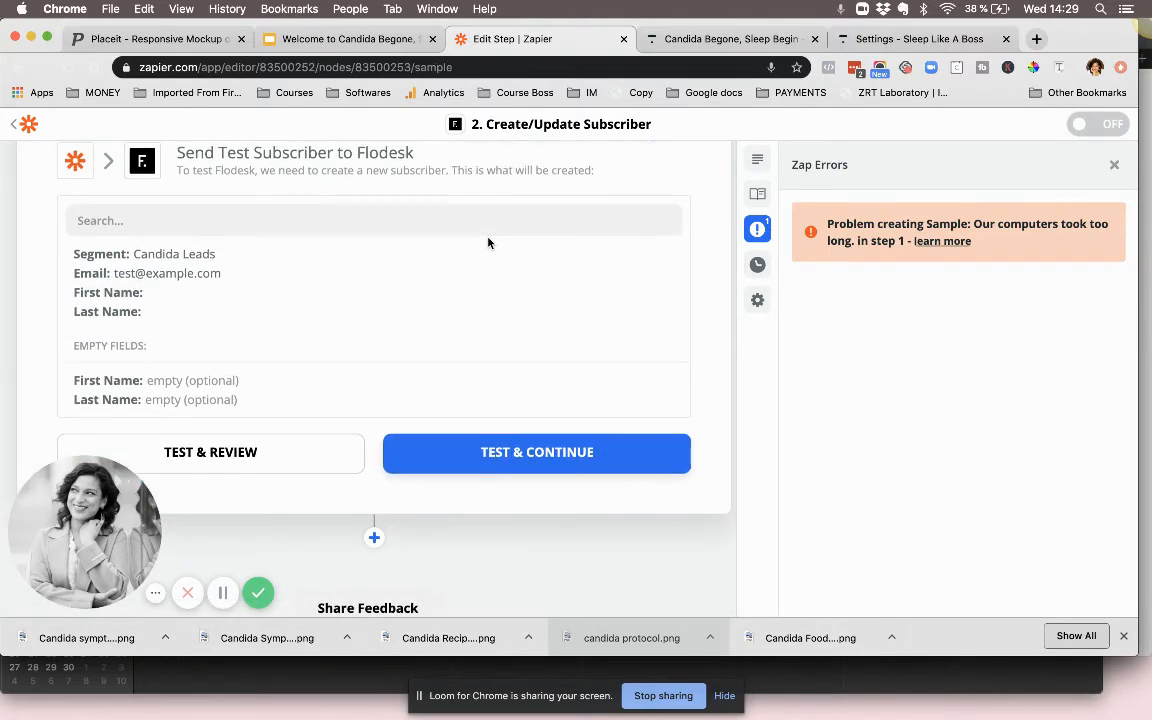
scroll(488, 243, up, 1)
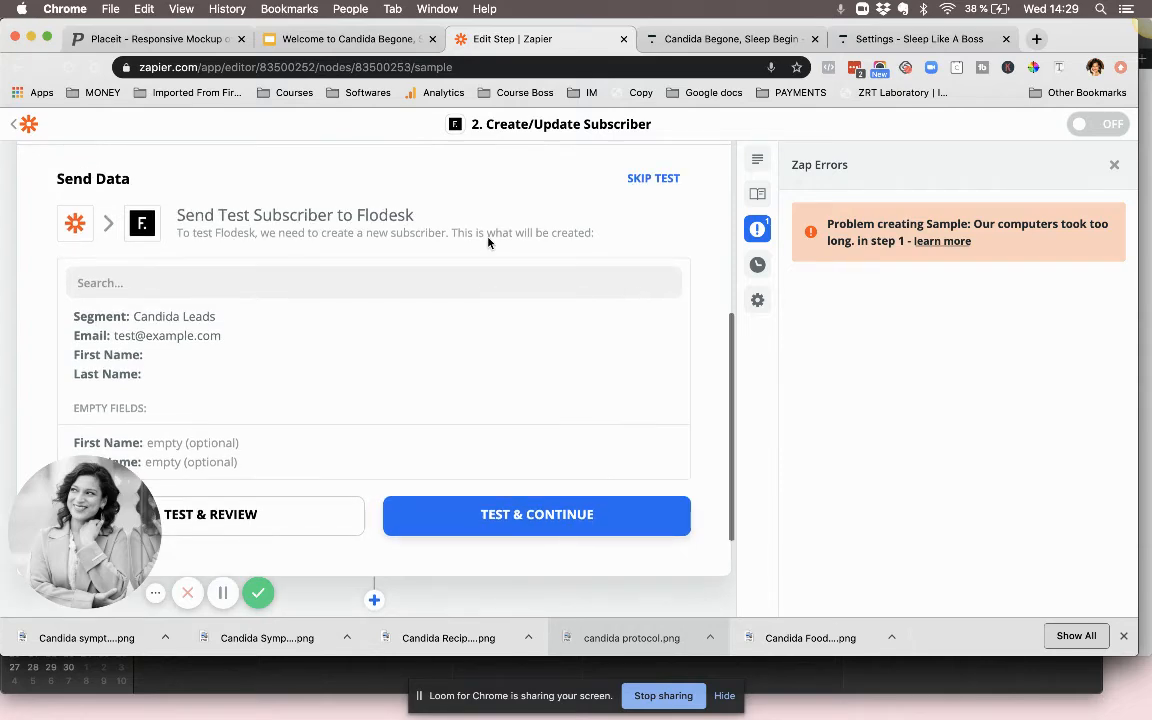
scroll(488, 243, down, 2)
scroll(488, 243, up, 1)
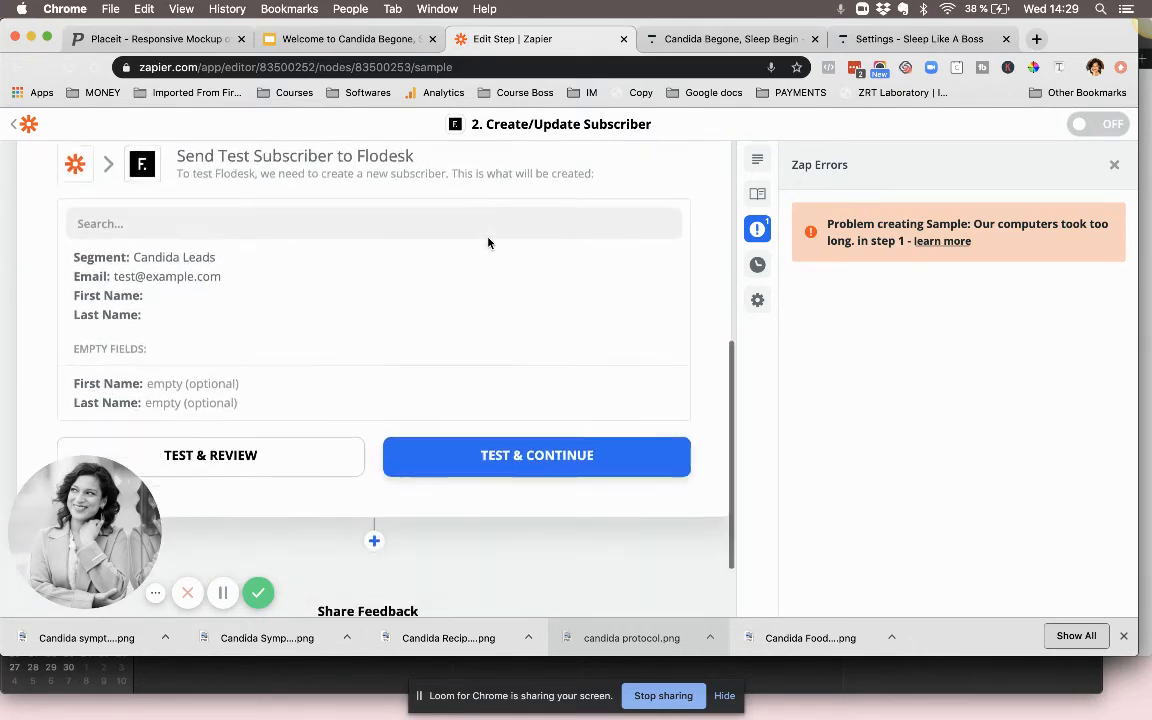
scroll(488, 243, down, 2)
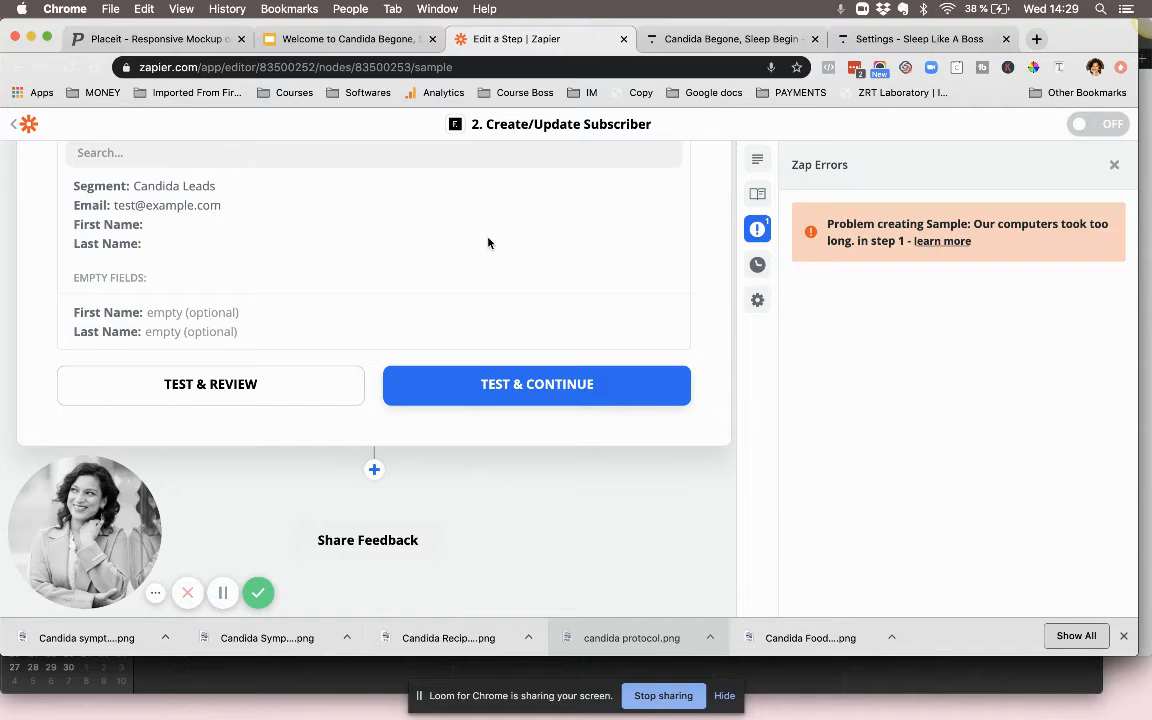
click(940, 247)
click(940, 245)
click(1112, 166)
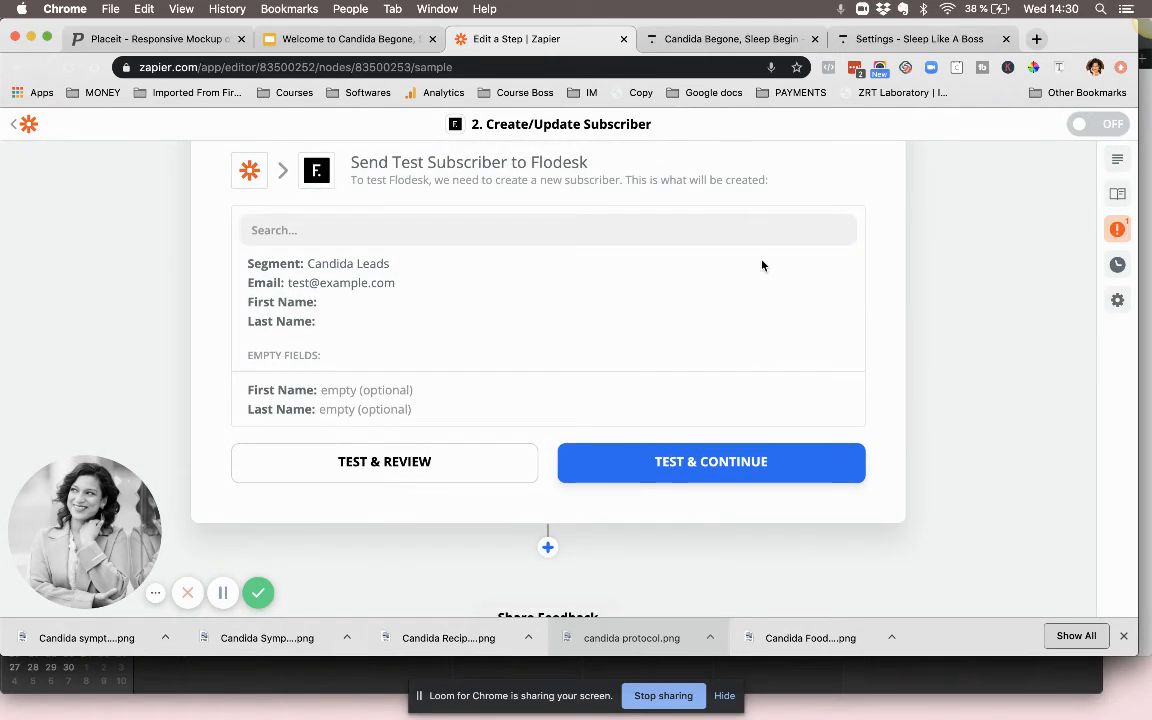
Step: Examine the segment, email and name values with which the Flodesk test subscriber would be created
scroll(762, 265, up, 2)
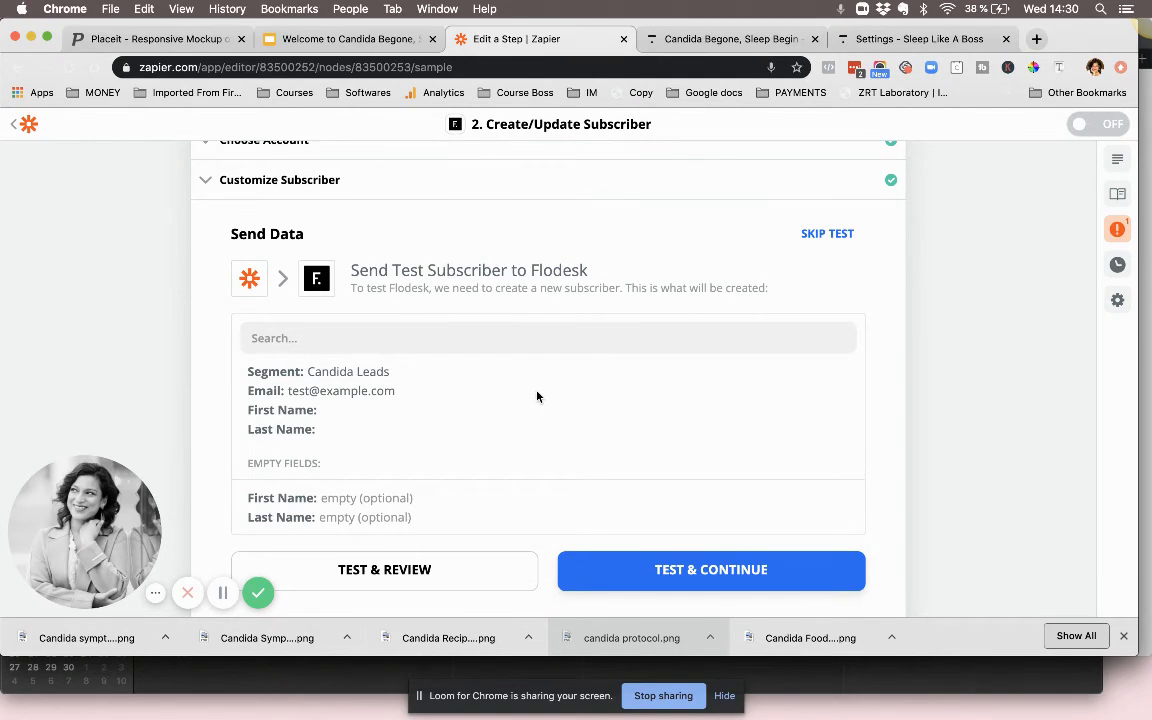
scroll(537, 397, down, 1)
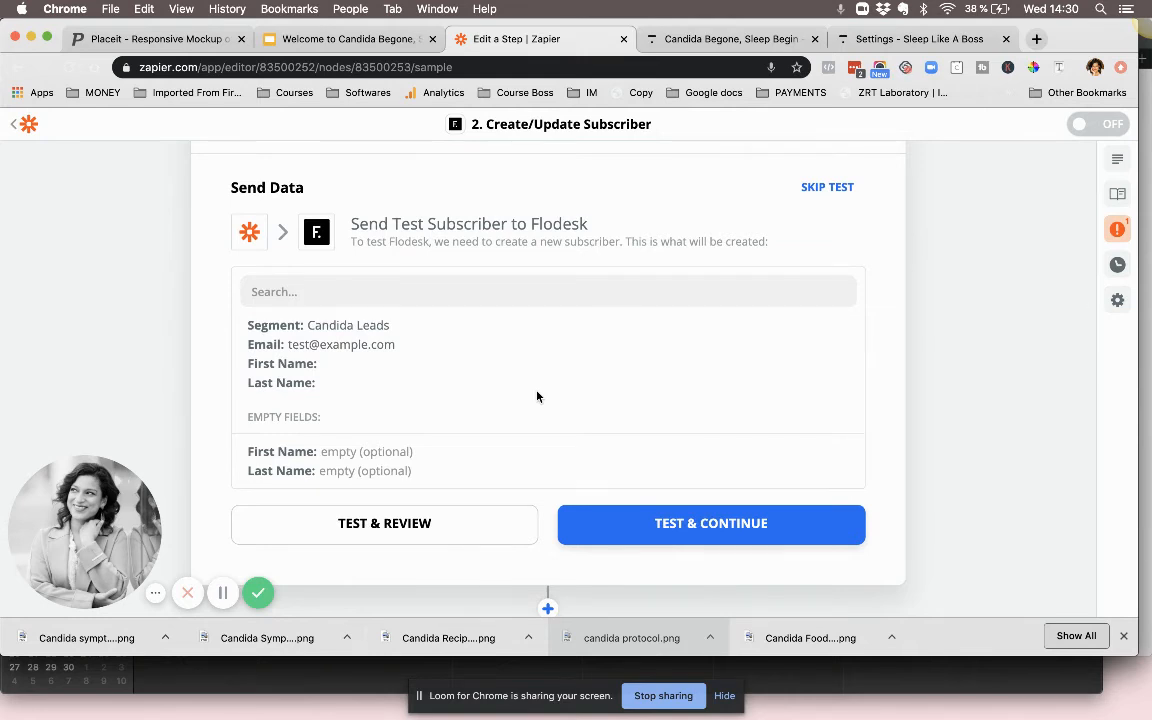
scroll(537, 397, down, 1)
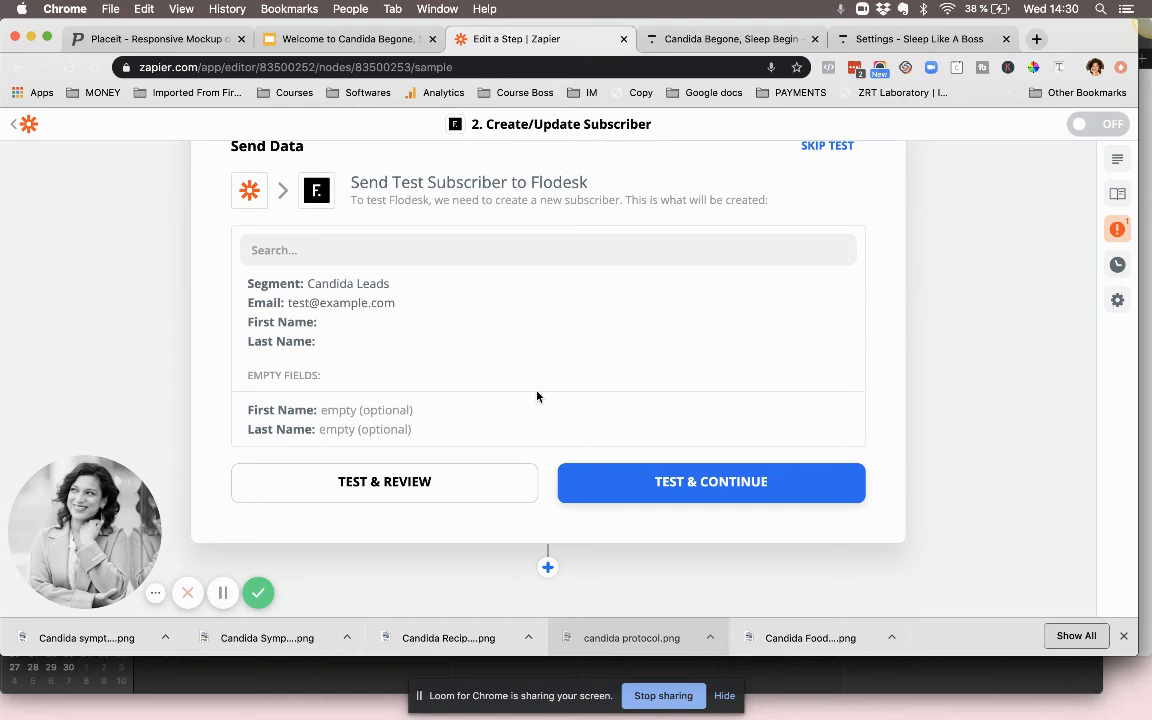
scroll(537, 397, up, 2)
scroll(537, 397, down, 3)
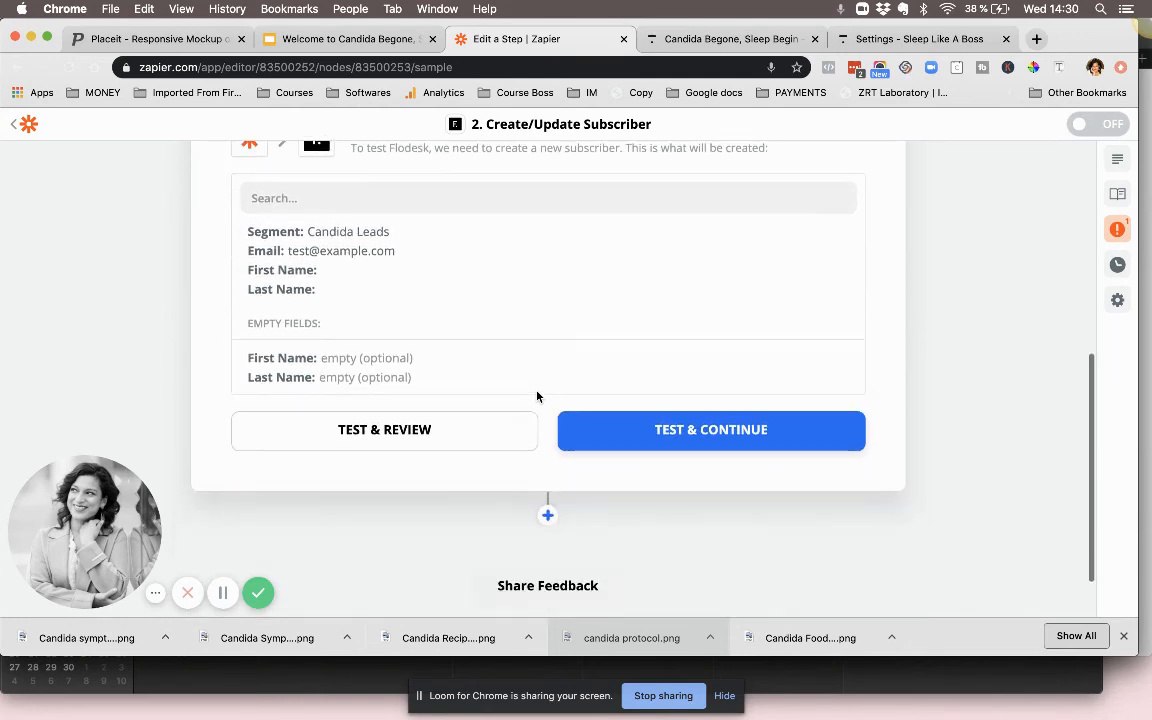
scroll(537, 397, up, 2)
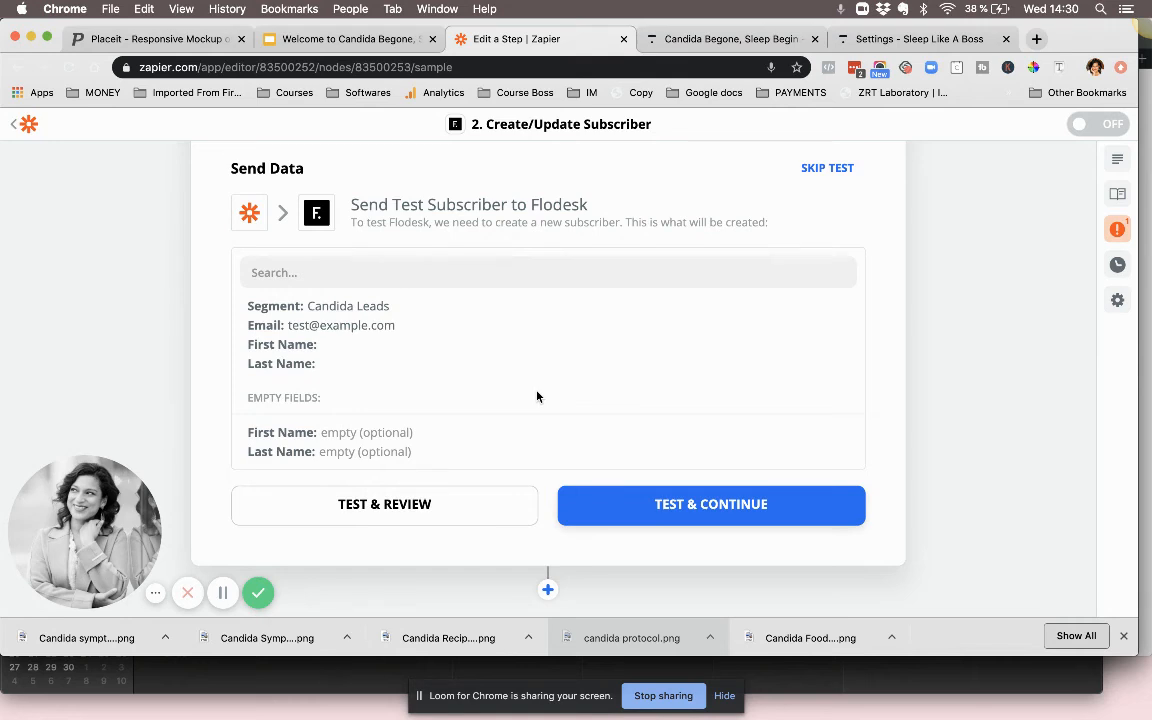
scroll(537, 397, down, 1)
scroll(537, 397, up, 2)
scroll(537, 397, down, 1)
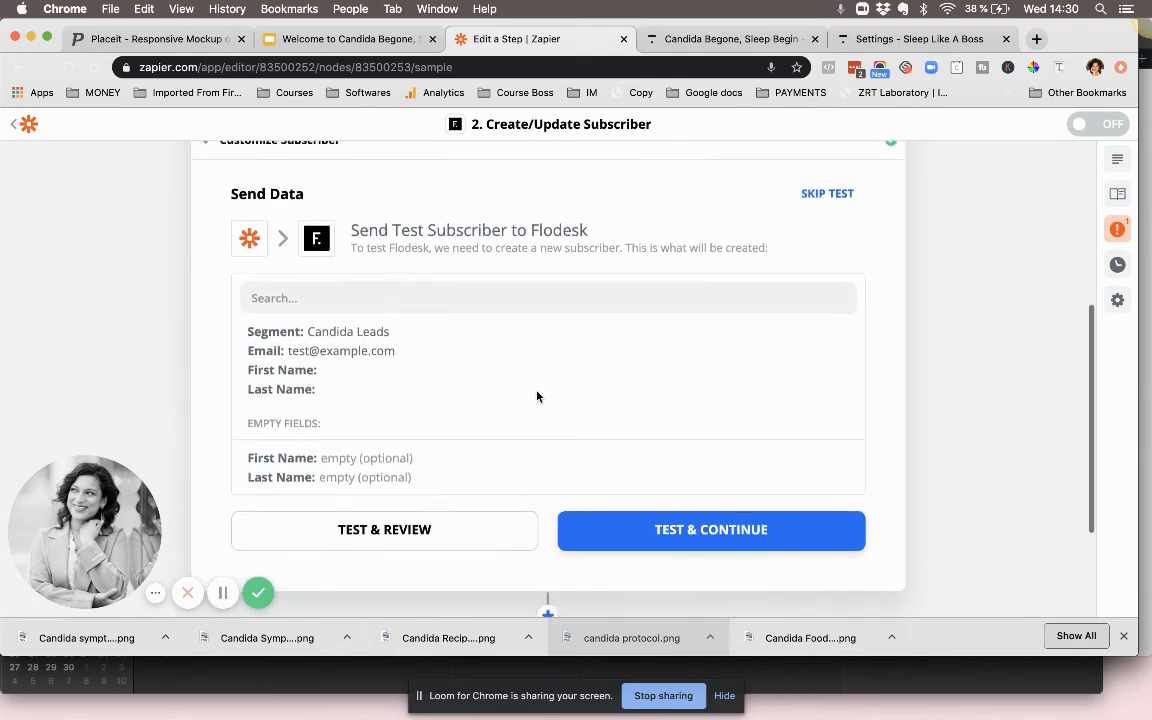
scroll(537, 397, down, 1)
scroll(674, 445, down, 2)
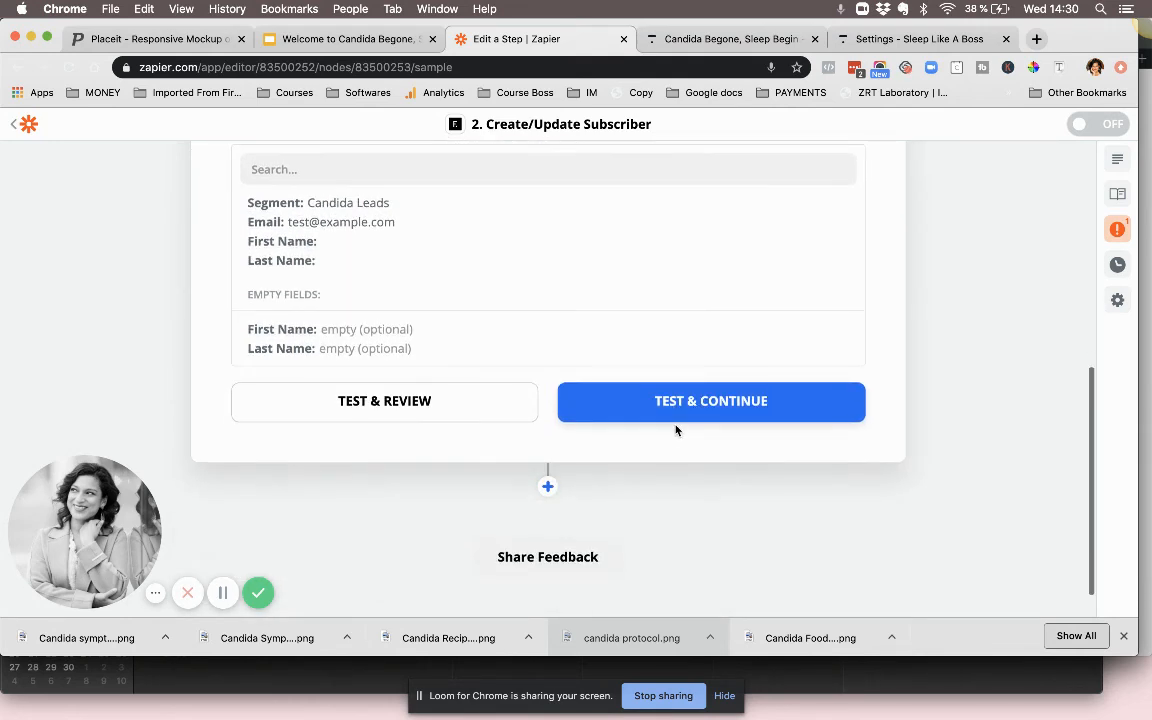
Step: Skip the Flodesk action's data test and finish editing the Create/Update Subscriber step
scroll(676, 430, up, 3)
click(810, 220)
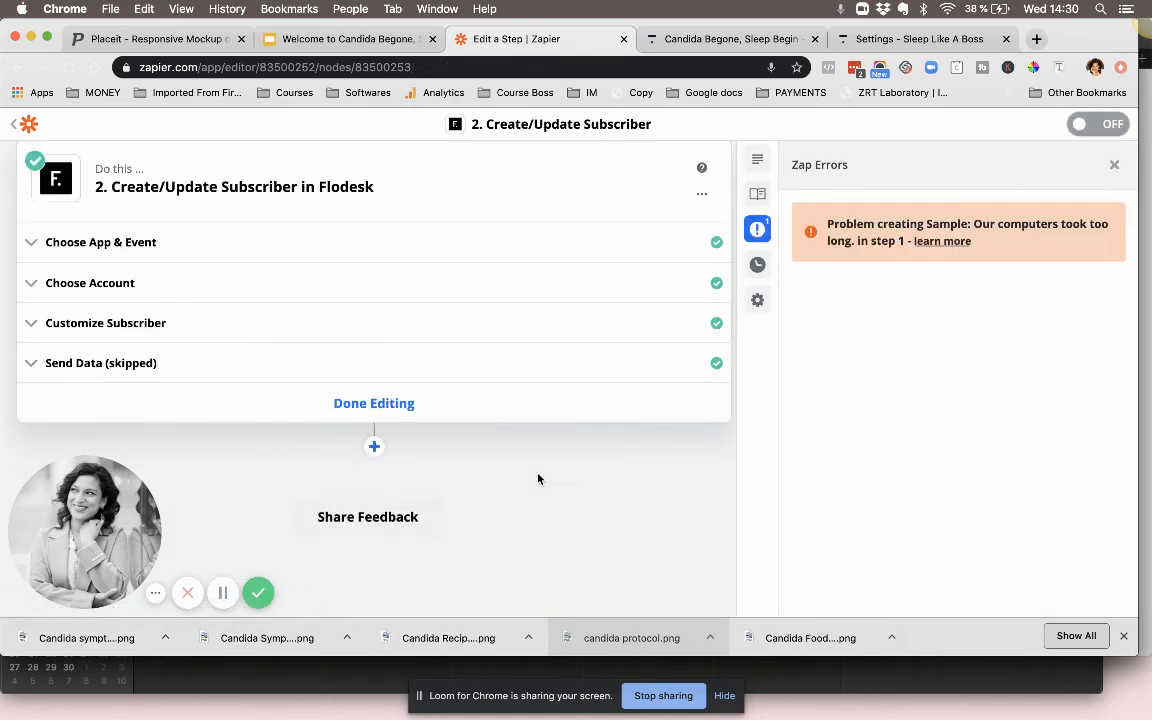
click(436, 410)
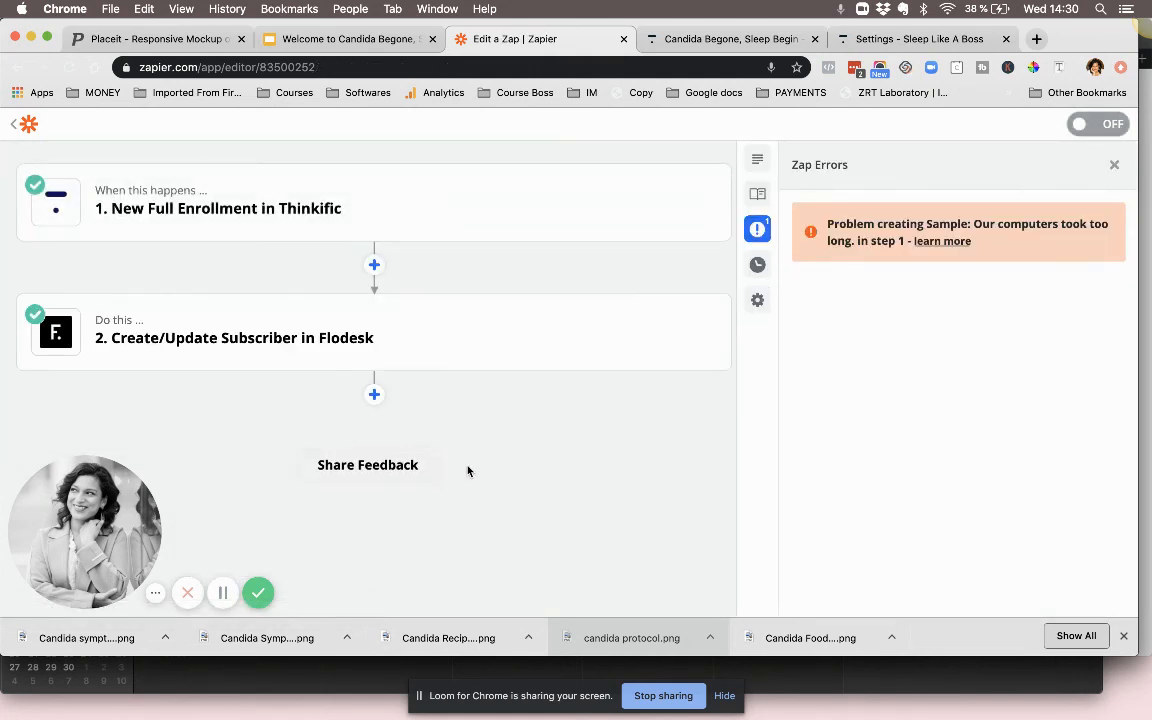